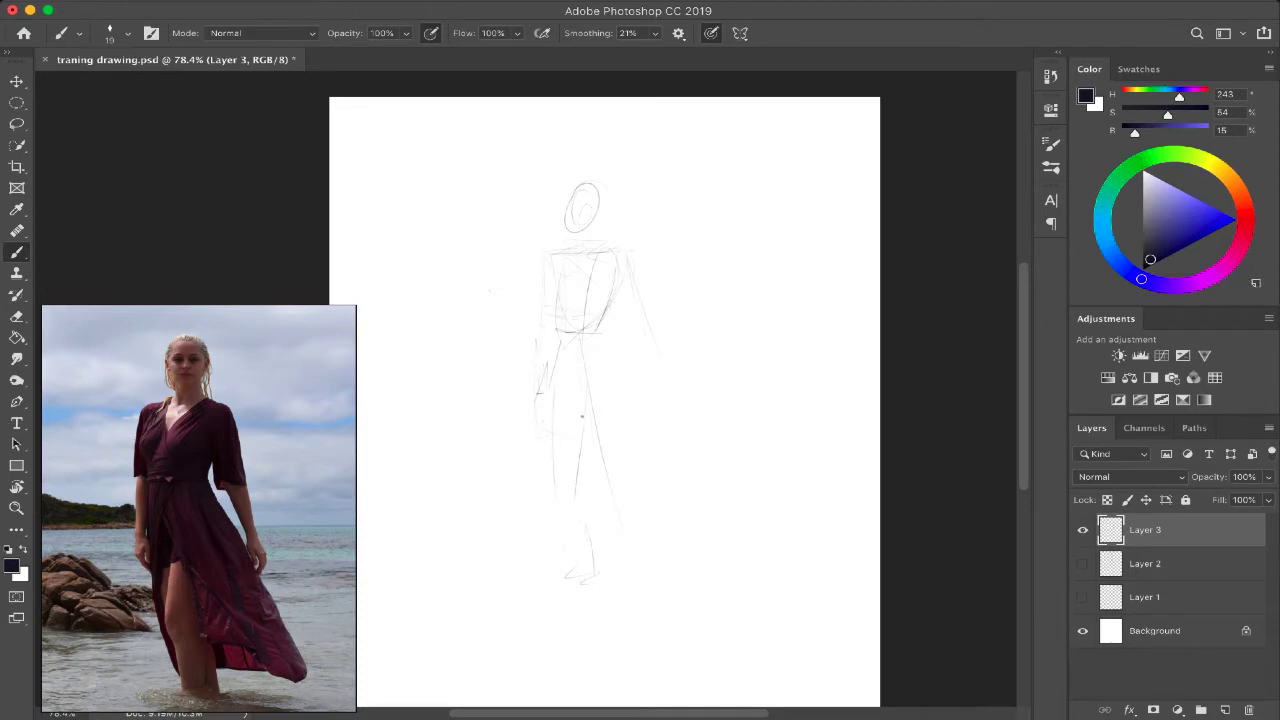
Sketch a long ground line beneath the feet, then add the neck and a fuller outline around the head
left_click_drag(450, 598, 800, 594)
left_click_drag(597, 230, 598, 252)
left_click_drag(590, 210, 570, 234)
left_click_drag(576, 234, 606, 205)
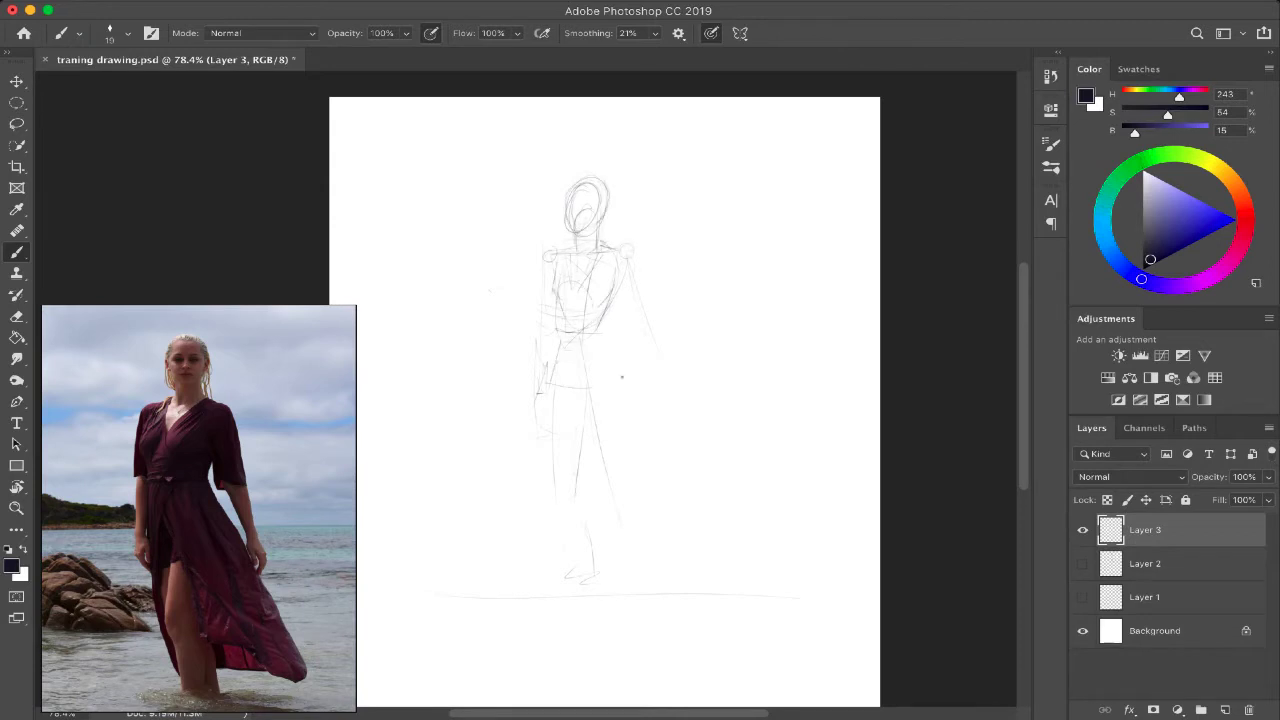
Rough in the front leg with its knee, the flowing side of the skirt and the contours of the back calf
left_click_drag(579, 414, 576, 490)
left_click_drag(603, 340, 619, 320)
mouse_move(577, 352)
left_mouse_down()
mouse_move(582, 424)
mouse_move(612, 450)
mouse_move(580, 486)
mouse_move(570, 358)
left_mouse_up()
left_click_drag(572, 468, 590, 582)
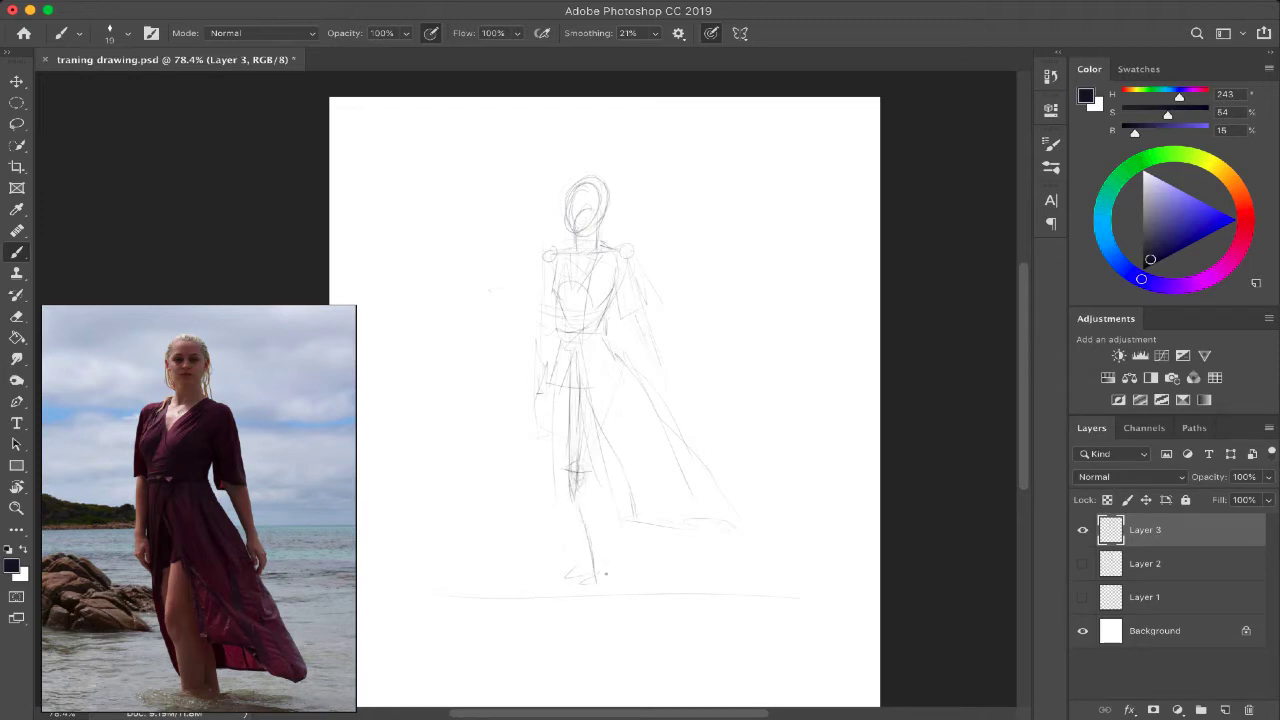
left_click_drag(600, 484, 616, 560)
left_click_drag(600, 424, 614, 566)
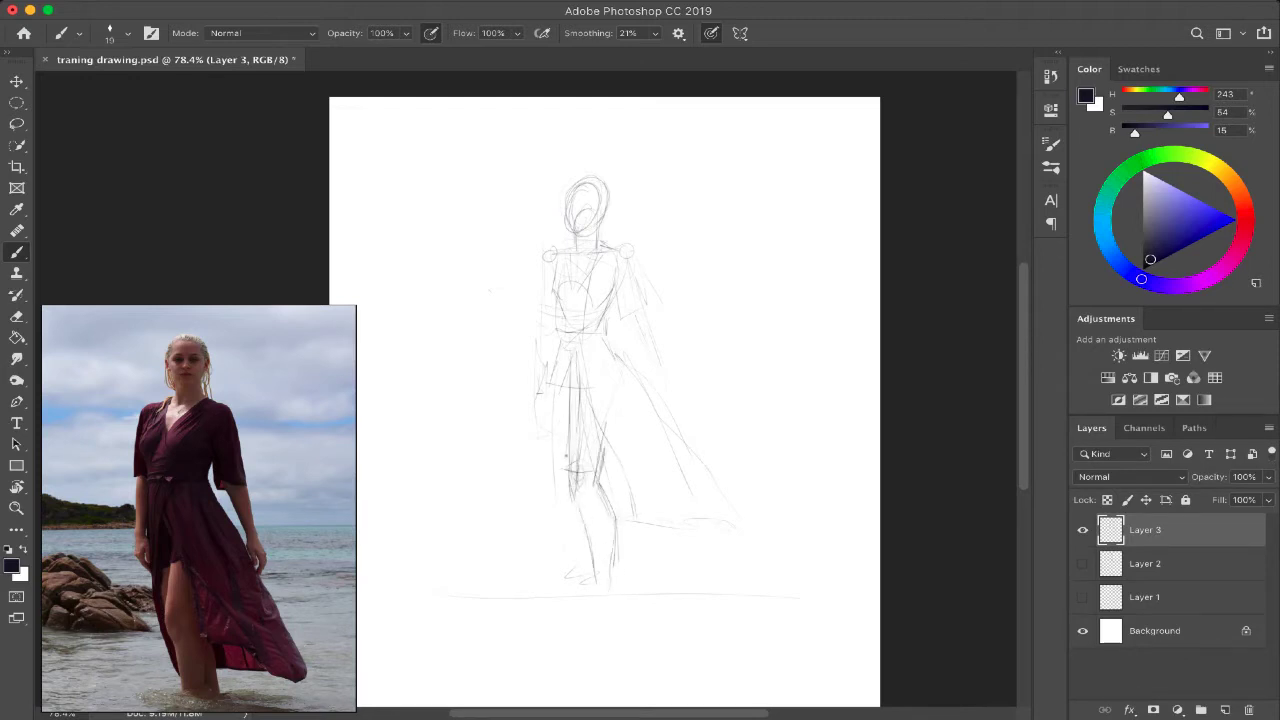
Sketch the near skirt edge, the lower band of the billowing hem, and the straight arm down to its hand
left_click_drag(566, 414, 550, 506)
left_click_drag(624, 540, 738, 522)
mouse_move(543, 260)
left_mouse_down()
mouse_move(536, 306)
mouse_move(551, 352)
left_mouse_up()
left_click_drag(540, 334, 535, 392)
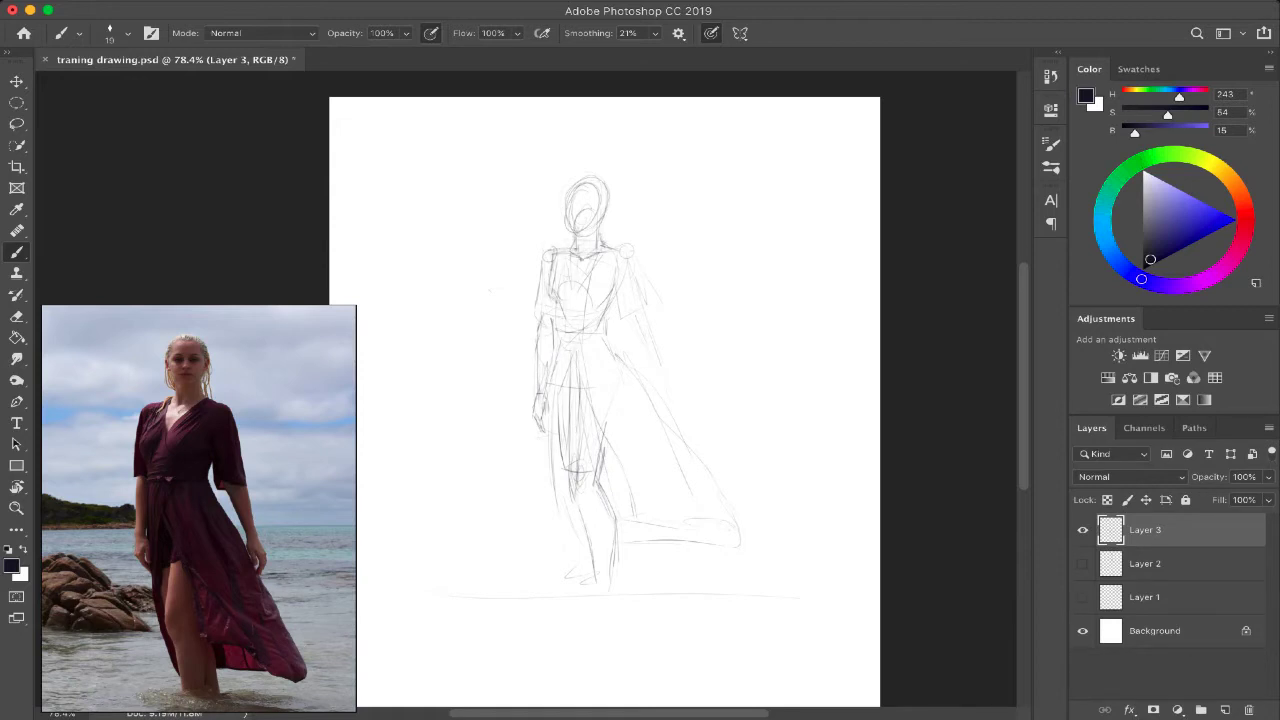
Sketch the V-neckline, the waistline, the loose far sleeve, and the forearm and hand hanging out of it
left_click_drag(567, 247, 580, 292)
mouse_move(611, 245)
left_mouse_down()
mouse_move(579, 281)
mouse_move(631, 324)
left_mouse_up()
left_click_drag(566, 334, 610, 331)
mouse_move(624, 307)
left_mouse_down()
mouse_move(635, 333)
mouse_move(647, 329)
left_mouse_up()
left_click_drag(649, 283, 673, 382)
left_click_drag(646, 330, 664, 378)
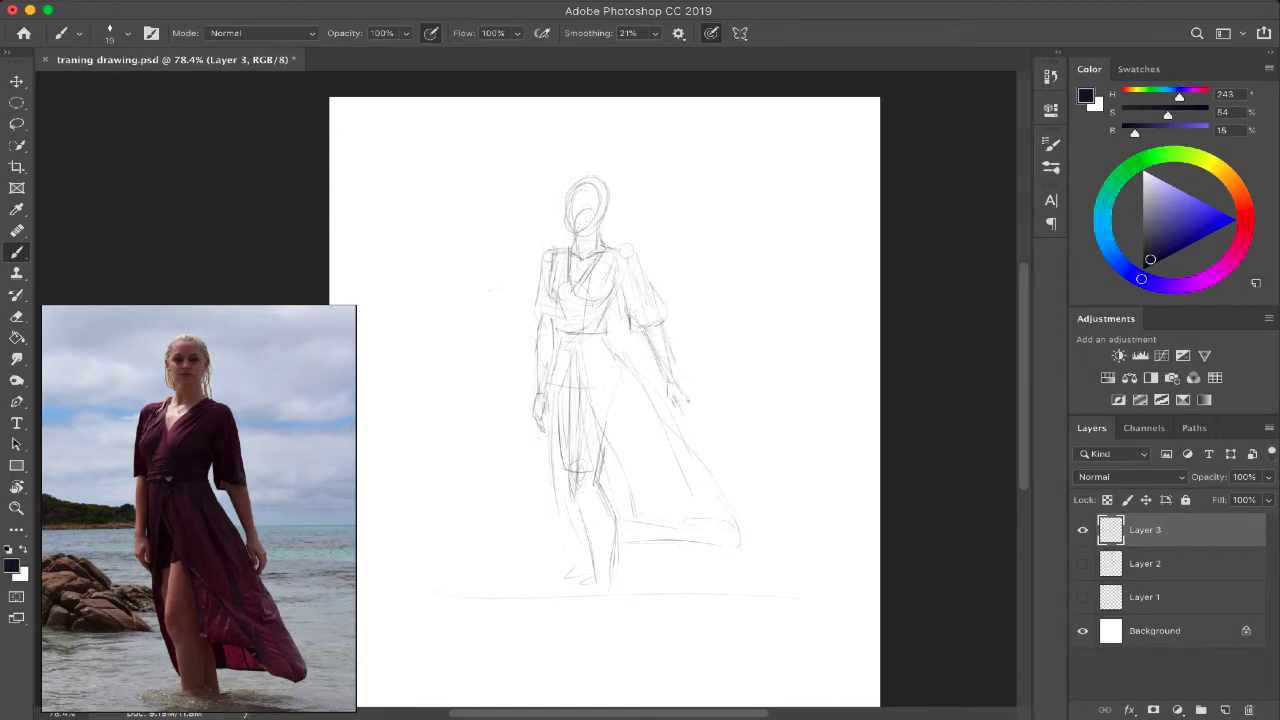
Draw the neck, an ear and the facial guidelines, and mark the nose and mouth on the head
scroll(583, 240, "up", 6)
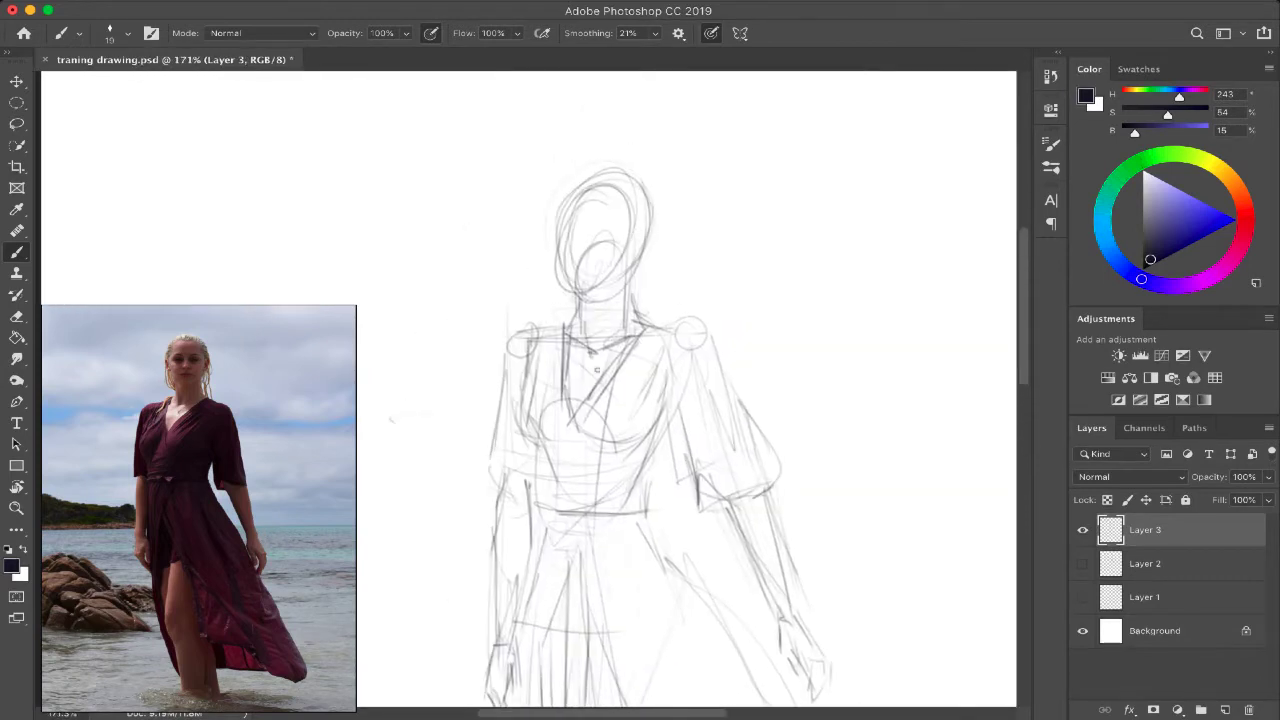
mouse_move(594, 353)
left_mouse_down()
mouse_move(622, 339)
mouse_move(625, 283)
left_mouse_up()
left_click_drag(598, 205, 594, 284)
mouse_move(549, 222)
left_mouse_down()
mouse_move(607, 227)
mouse_move(650, 252)
mouse_move(575, 290)
left_mouse_up()
scroll(287, 388, "up", 5)
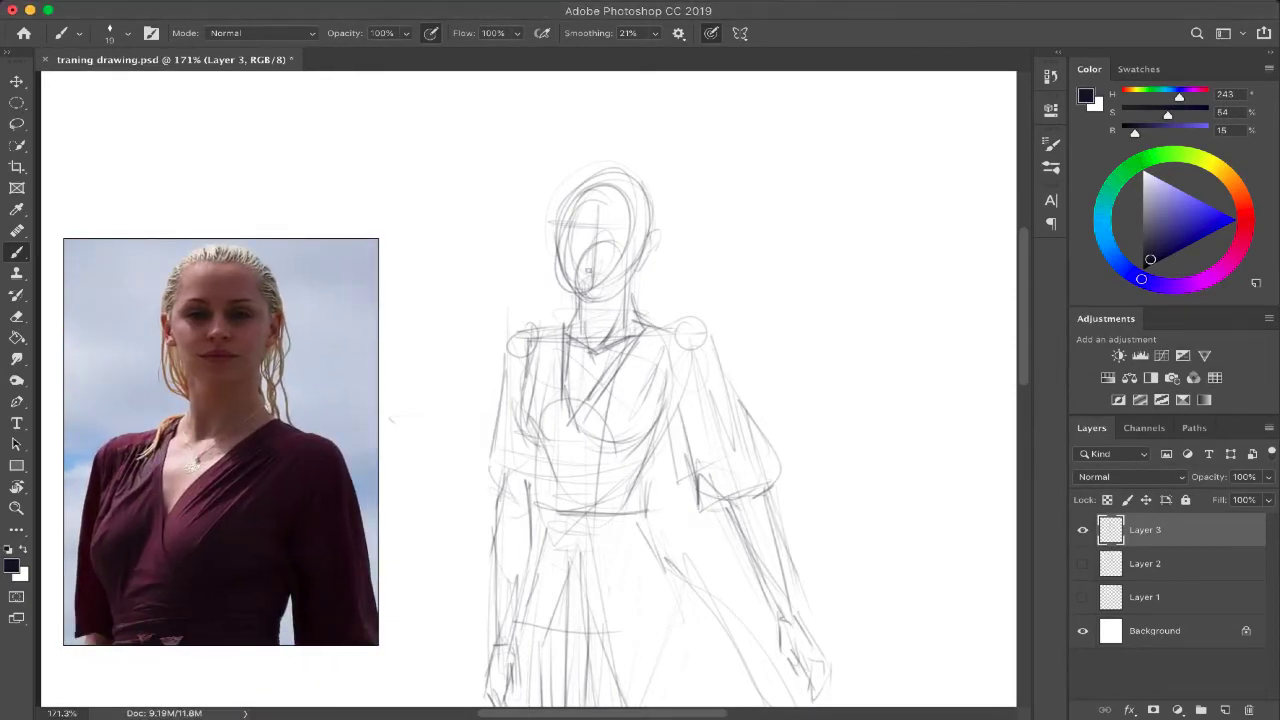
mouse_move(556, 194)
left_mouse_down()
mouse_move(564, 232)
mouse_move(628, 172)
mouse_move(556, 230)
mouse_move(565, 273)
mouse_move(598, 302)
mouse_move(639, 256)
mouse_move(598, 251)
left_mouse_up()
left_click_drag(585, 264, 606, 262)
left_click_drag(587, 276, 601, 275)
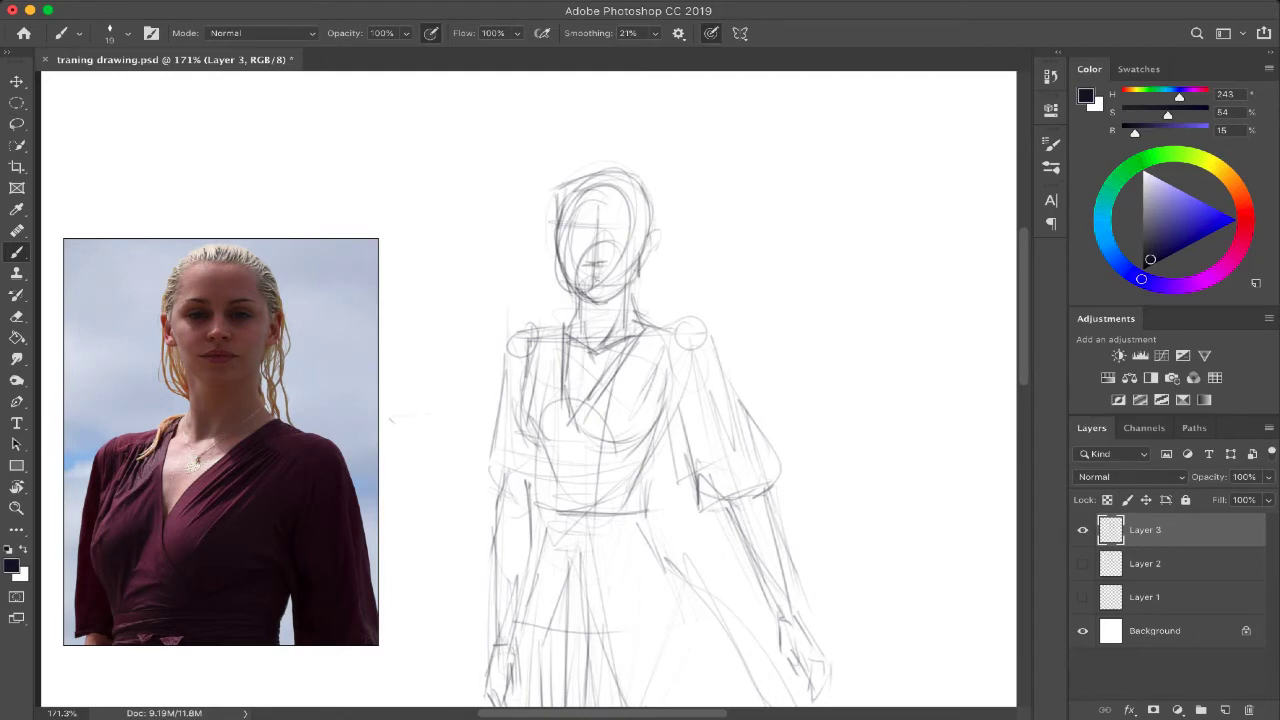
Add the brow line, eyes and ears, and darken the jaw and hairline around the face
left_click_drag(578, 228, 631, 230)
mouse_move(552, 230)
left_mouse_down()
mouse_move(548, 294)
mouse_move(560, 306)
left_mouse_up()
left_click_drag(646, 218, 650, 266)
mouse_move(560, 204)
left_mouse_down()
mouse_move(552, 242)
mouse_move(556, 232)
left_mouse_up()
mouse_move(576, 180)
left_mouse_down()
mouse_move(620, 184)
mouse_move(552, 226)
left_mouse_up()
left_click_drag(590, 172, 650, 222)
mouse_move(572, 224)
left_mouse_down()
mouse_move(592, 228)
mouse_move(582, 234)
mouse_move(595, 261)
mouse_move(580, 241)
left_mouse_up()
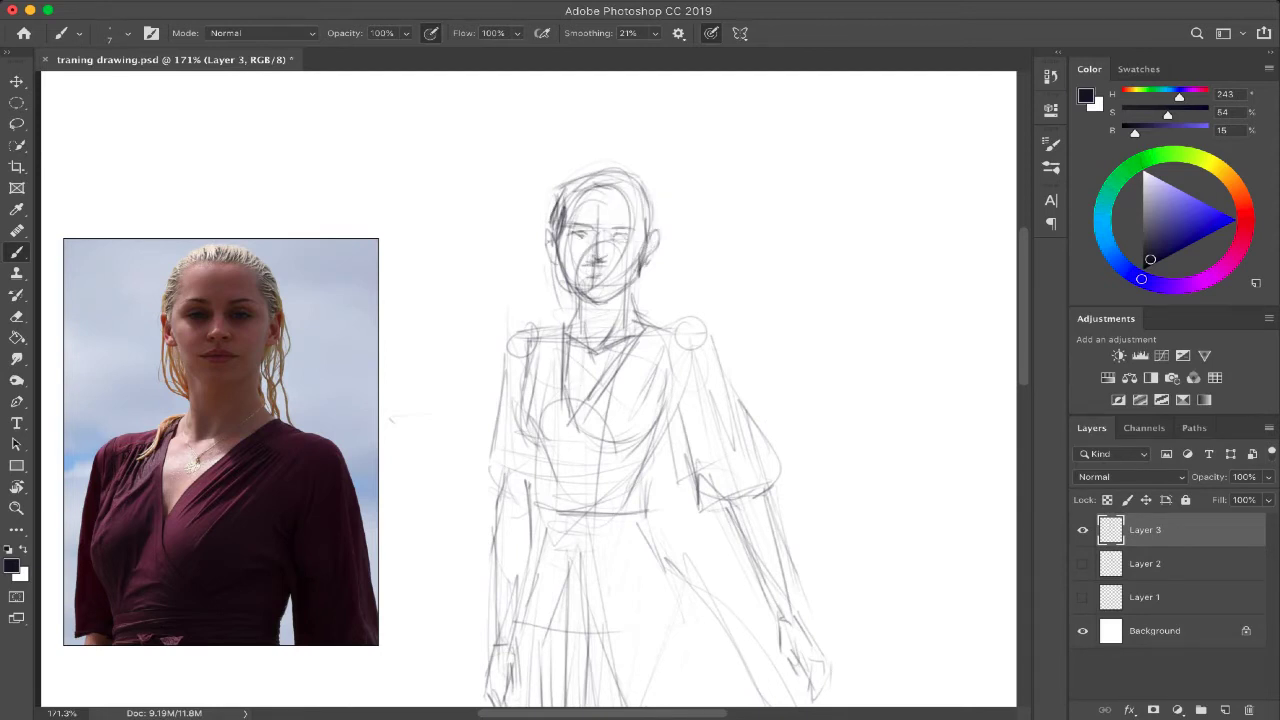
Refine the mouth and neck contours and draw the hair, with strands falling onto the far shoulder
mouse_move(606, 282)
left_mouse_down()
mouse_move(614, 298)
mouse_move(644, 262)
mouse_move(604, 346)
left_mouse_up()
left_click_drag(590, 304, 550, 372)
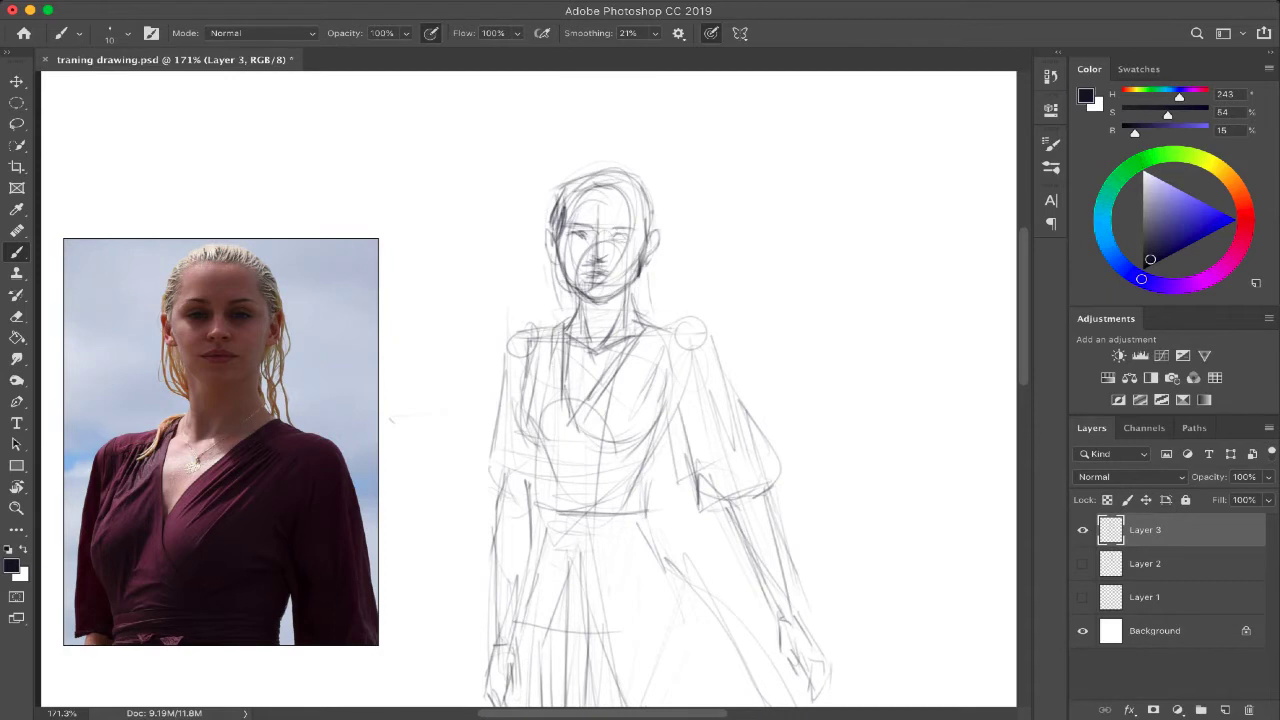
mouse_move(584, 192)
left_mouse_down()
mouse_move(622, 188)
mouse_move(640, 232)
mouse_move(658, 302)
mouse_move(646, 326)
mouse_move(630, 326)
mouse_move(694, 330)
mouse_move(714, 352)
left_mouse_up()
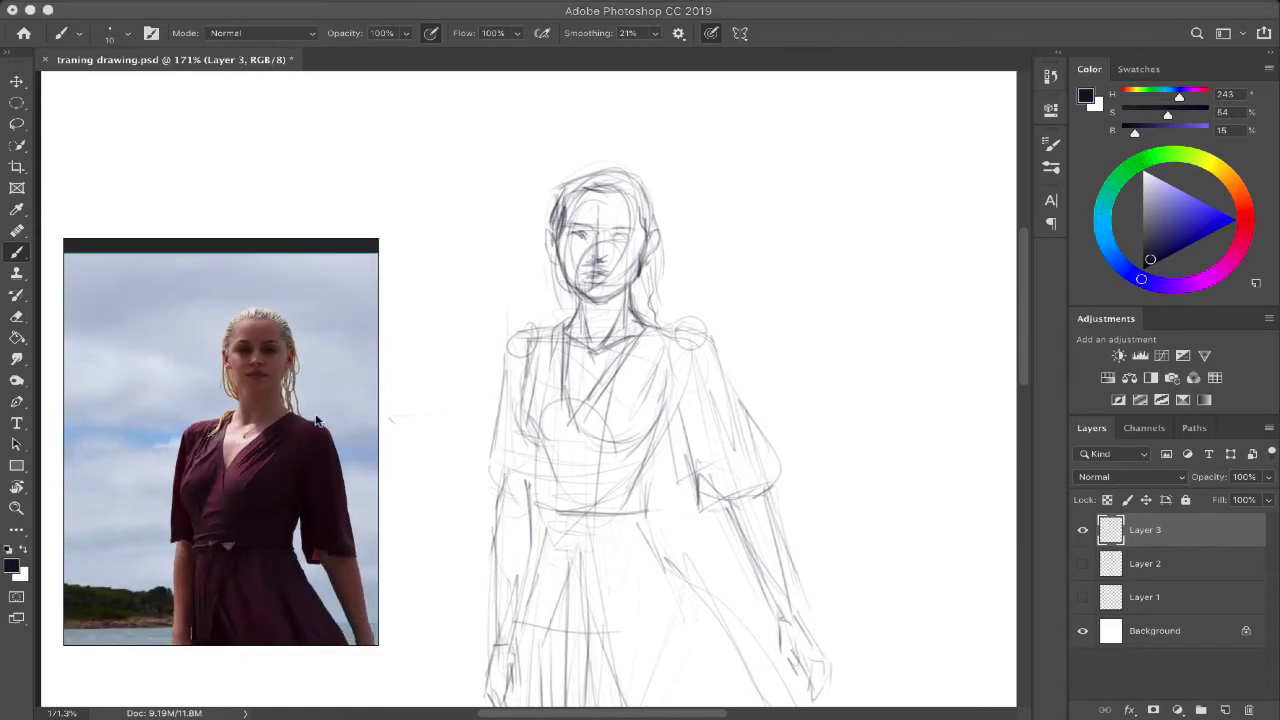
Strengthen the V-neckline and bodice edges, and add fabric folds around the bust and waistband
left_click_drag(564, 356, 574, 416)
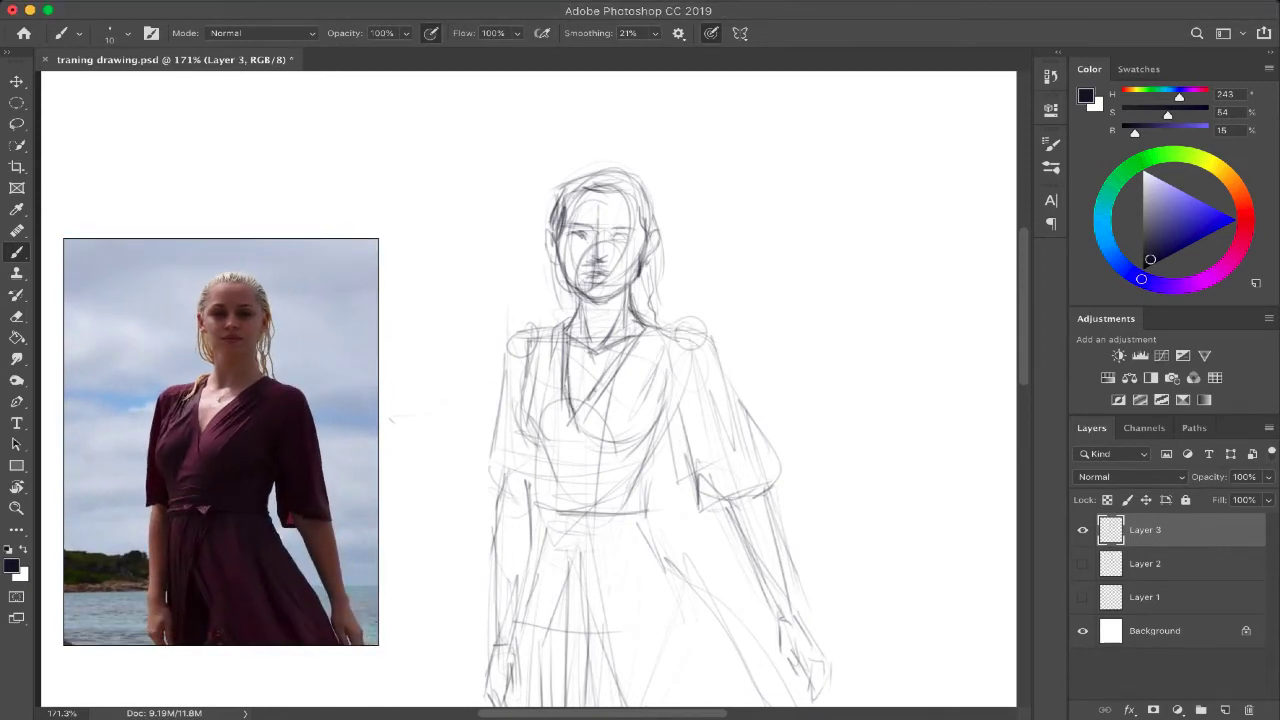
mouse_move(630, 346)
left_mouse_down()
mouse_move(579, 409)
mouse_move(619, 424)
mouse_move(538, 442)
left_mouse_up()
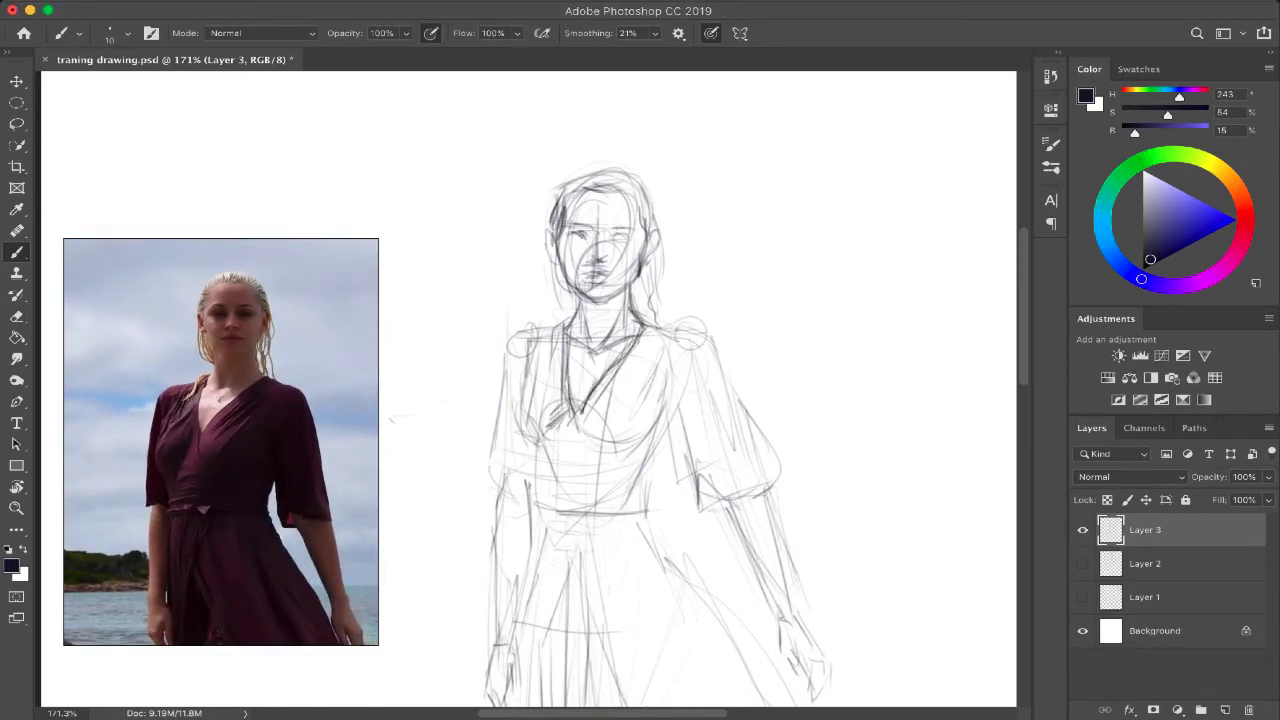
left_click_drag(524, 394, 540, 440)
mouse_move(522, 342)
left_mouse_down()
mouse_move(540, 438)
mouse_move(528, 498)
left_mouse_up()
mouse_move(550, 436)
left_mouse_down()
mouse_move(540, 500)
mouse_move(628, 486)
left_mouse_up()
left_click_drag(536, 500, 652, 494)
left_click_drag(672, 422, 650, 498)
mouse_move(586, 416)
left_mouse_down()
mouse_move(598, 434)
mouse_move(644, 414)
left_mouse_up()
Darken the far sleeve's outer contour from the shoulder down and define its cuff
left_click_drag(690, 492, 734, 488)
left_click_drag(718, 368, 742, 440)
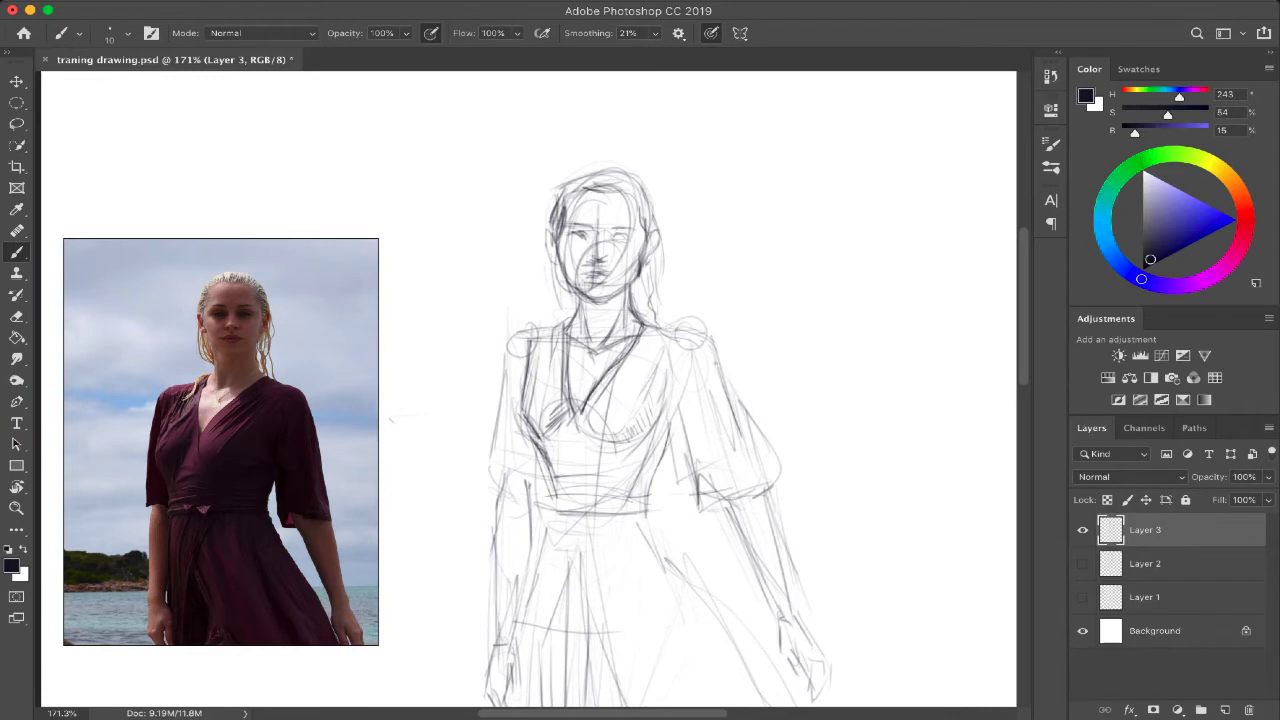
mouse_move(694, 332)
left_mouse_down()
mouse_move(756, 458)
mouse_move(730, 494)
mouse_move(750, 496)
left_mouse_up()
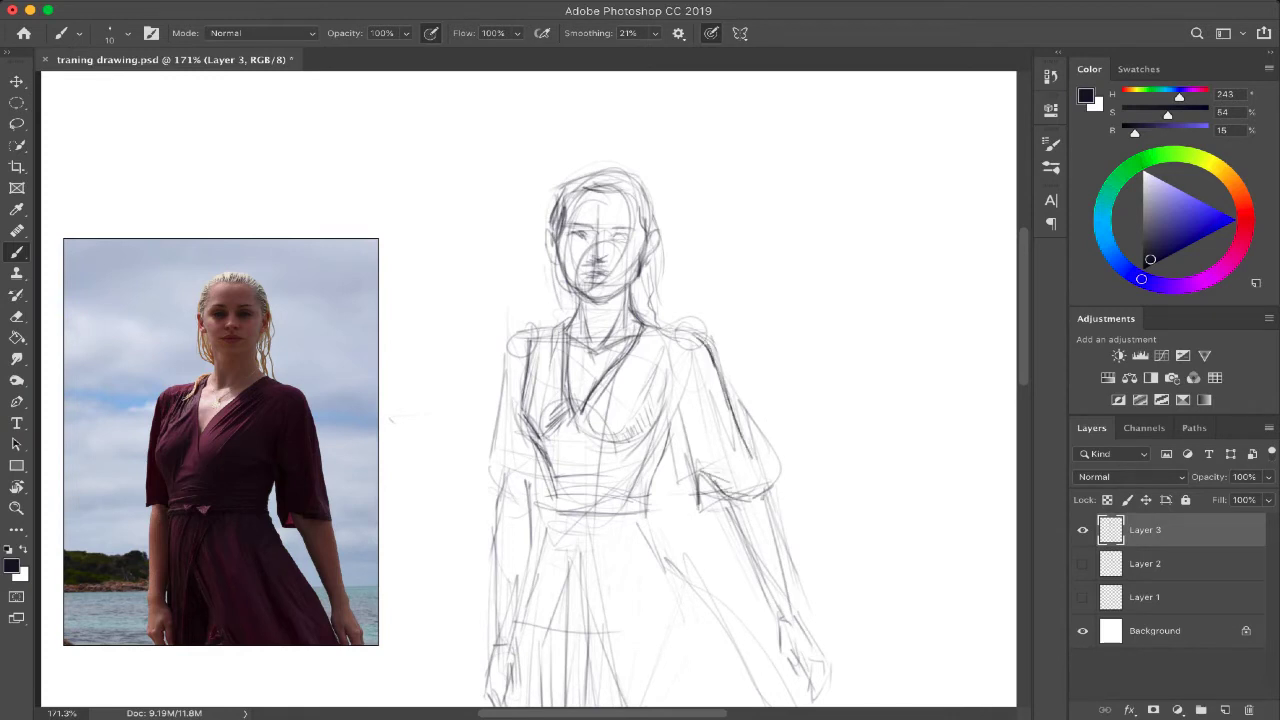
mouse_move(746, 450)
left_mouse_down()
mouse_move(766, 496)
mouse_move(766, 478)
mouse_move(718, 514)
left_mouse_up()
Erase the far forearm and hand, and redraw them with cleaner contours extending from the sleeve
key("e")
left_click_drag(769, 563, 818, 682)
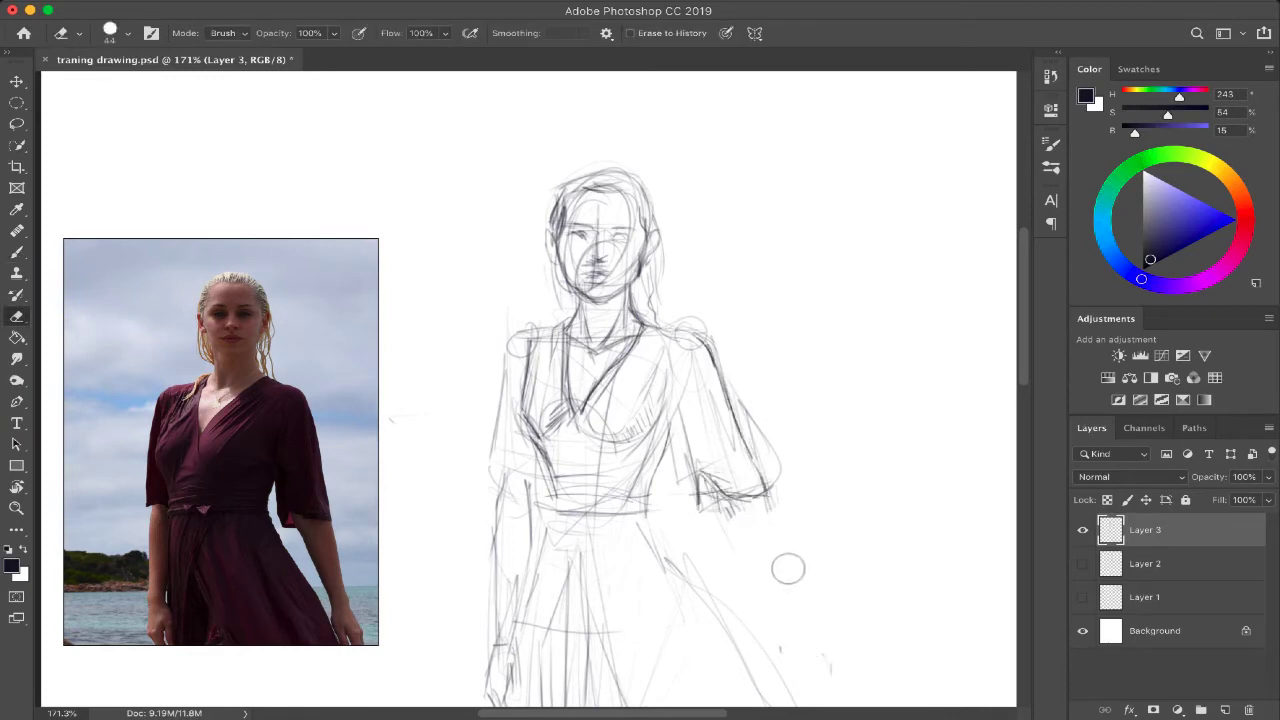
key("b")
left_click_drag(708, 490, 776, 610)
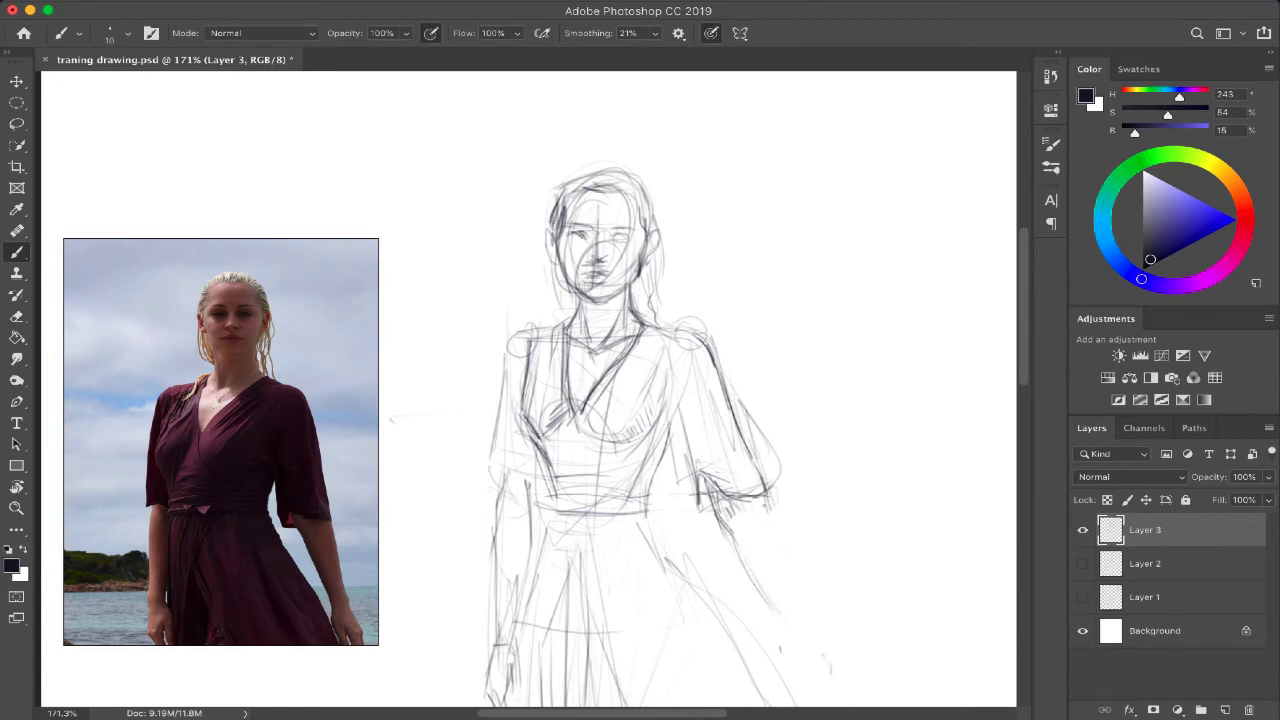
left_click_drag(762, 502, 796, 586)
mouse_move(710, 482)
left_mouse_down()
mouse_move(734, 536)
mouse_move(794, 598)
mouse_move(794, 624)
left_mouse_up()
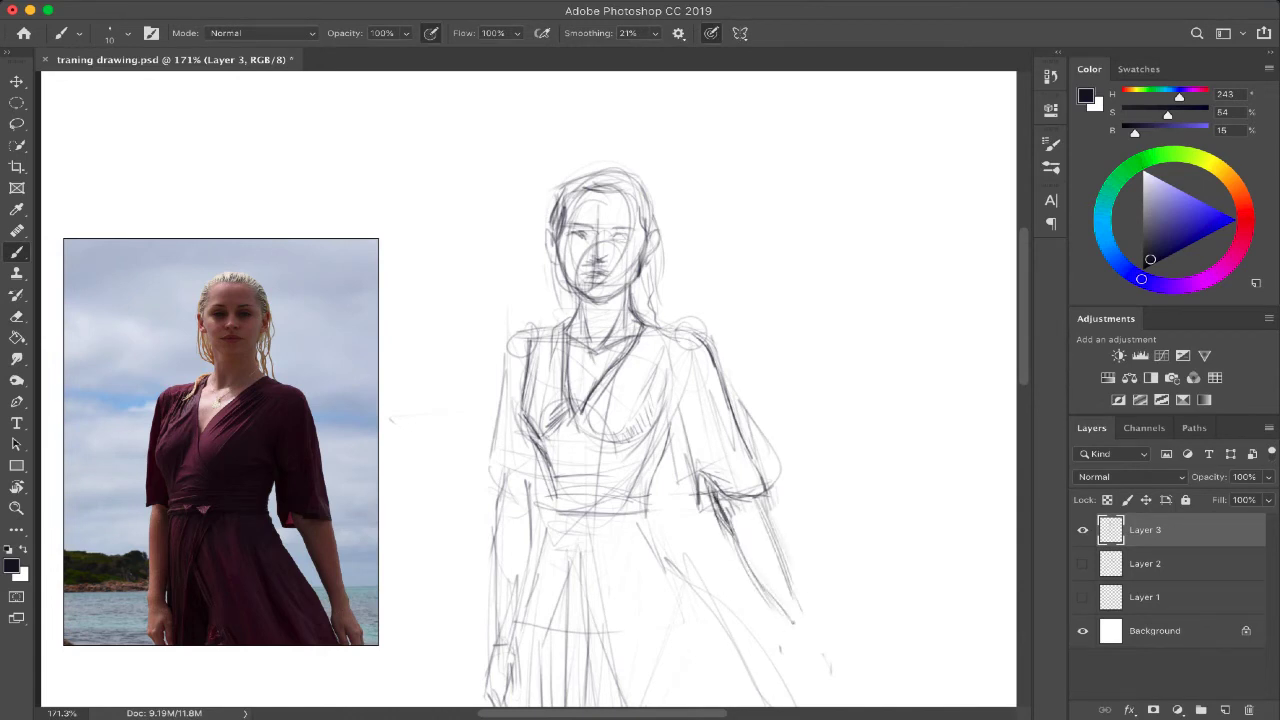
left_click_drag(786, 570, 818, 676)
scroll(528, 389, "down", 3)
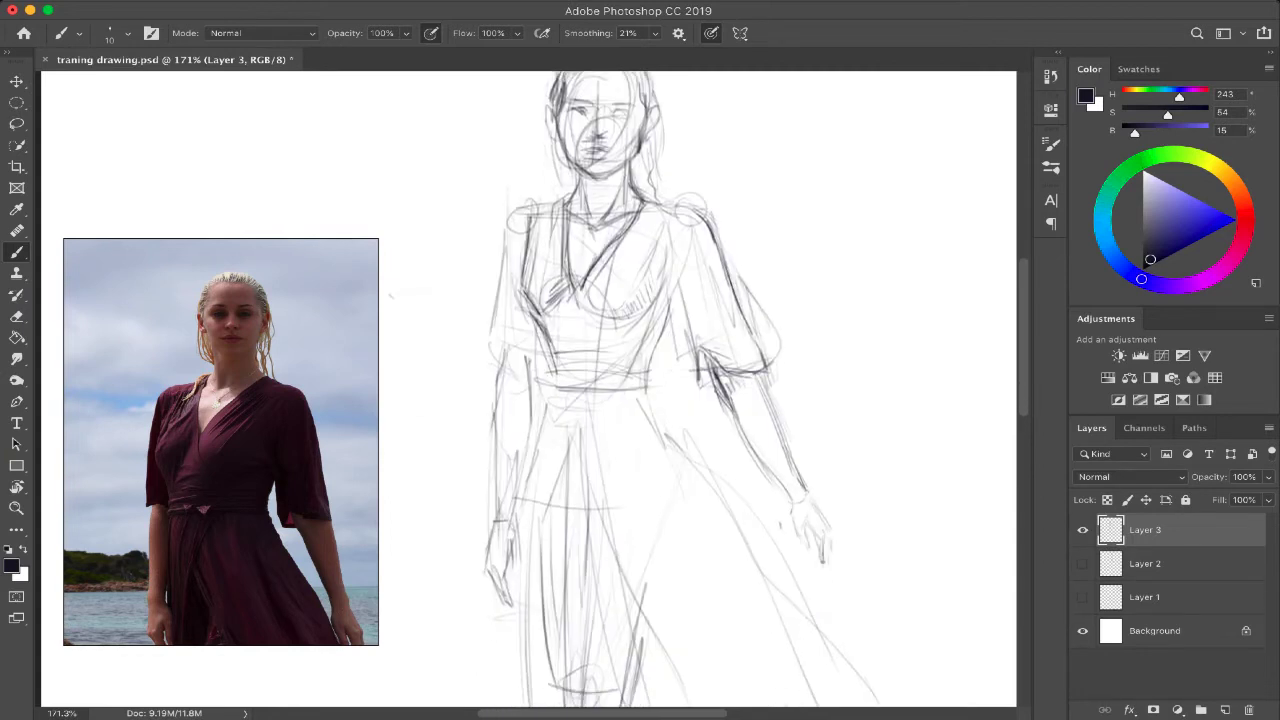
Hatch the shadowed folds along the near side of the bodice and sketch the skirt's first lines below the waist
mouse_move(660, 338)
left_mouse_down()
mouse_move(650, 394)
mouse_move(666, 428)
mouse_move(702, 446)
left_mouse_up()
left_click_drag(570, 292, 550, 344)
left_click_drag(522, 282, 537, 319)
left_click_drag(546, 250, 528, 276)
left_click_drag(532, 214, 526, 270)
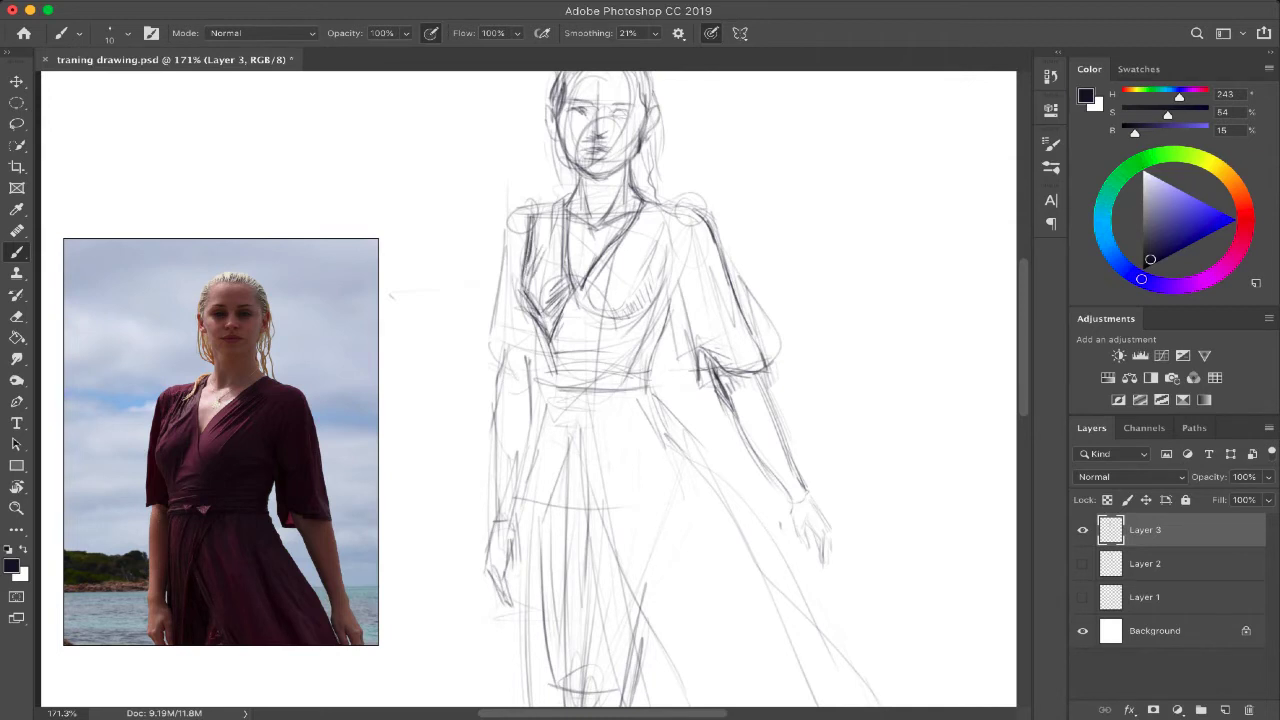
left_click_drag(546, 338, 546, 606)
Hatch folds along the far side of the bodice, and reinforce the waist corner and both skirt edges
scroll(450, 360, "down", 2)
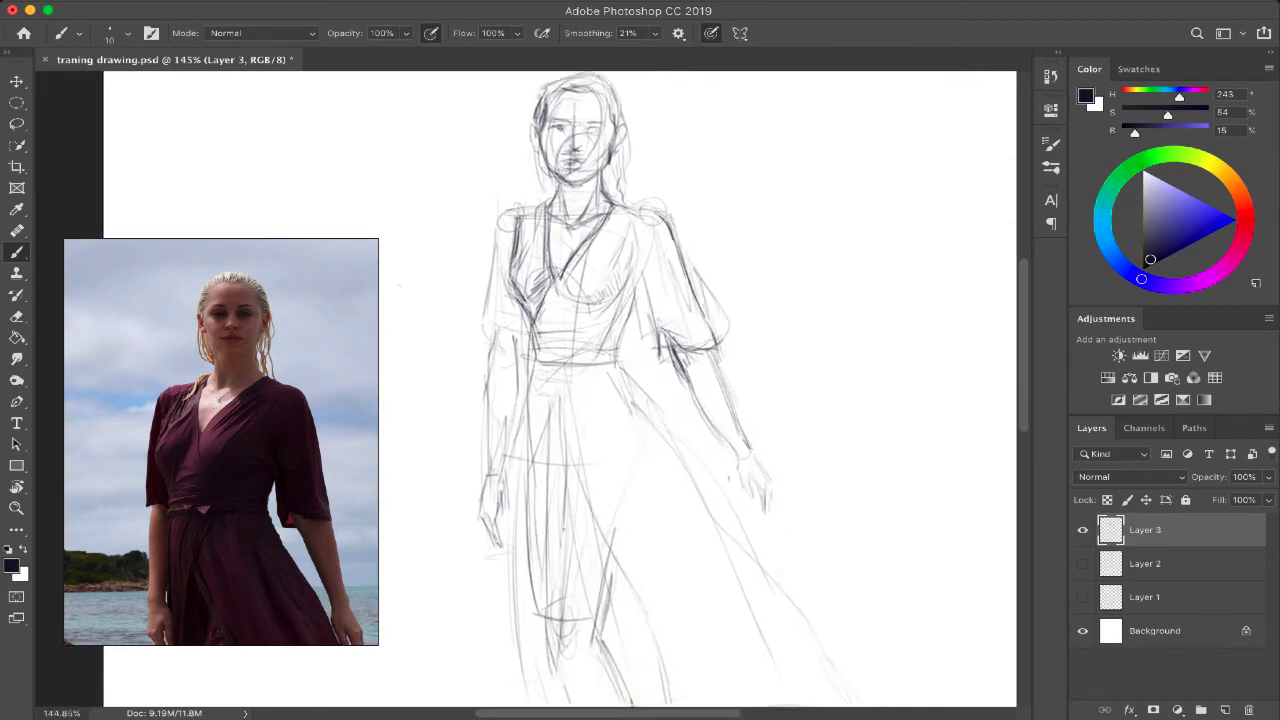
scroll(518, 313, "down", 3)
left_click_drag(630, 230, 608, 284)
left_click_drag(606, 262, 592, 282)
left_click_drag(610, 230, 586, 270)
left_click_drag(610, 206, 582, 246)
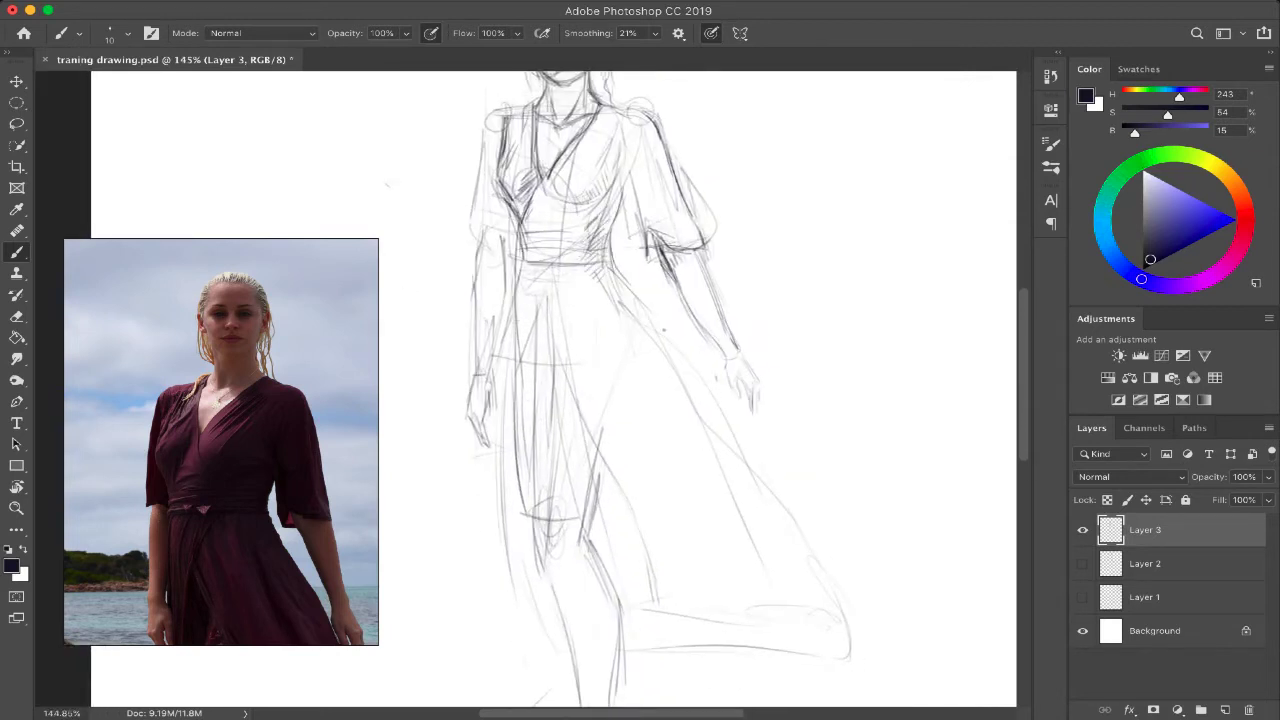
left_click_drag(640, 296, 722, 406)
mouse_move(526, 222)
left_mouse_down()
mouse_move(522, 262)
mouse_move(598, 266)
mouse_move(514, 478)
left_mouse_up()
Darken the skirt's near edge from hip to lower hem, following the skirt in the reference photo
scroll(554, 390, "down", 2)
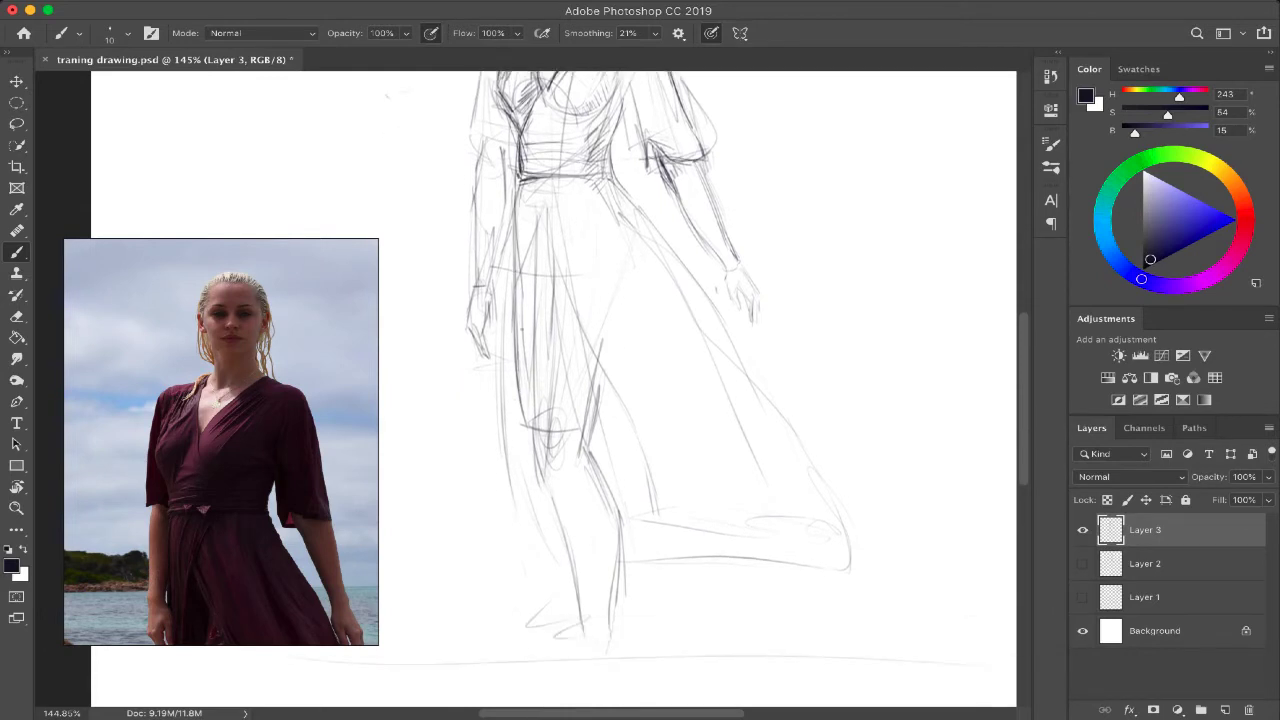
scroll(576, 200, "down", 1)
left_click(271, 434)
scroll(271, 434, "down", 3)
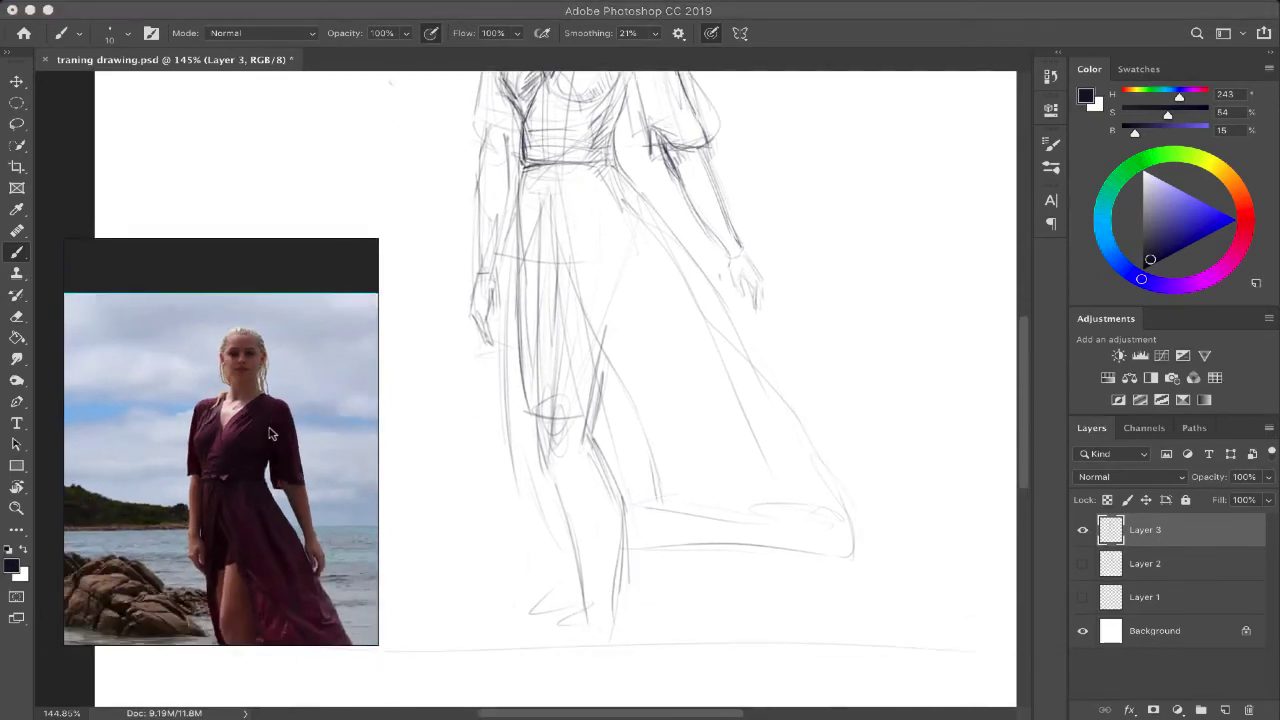
scroll(271, 434, "up", 2)
left_click_drag(271, 434, 269, 371)
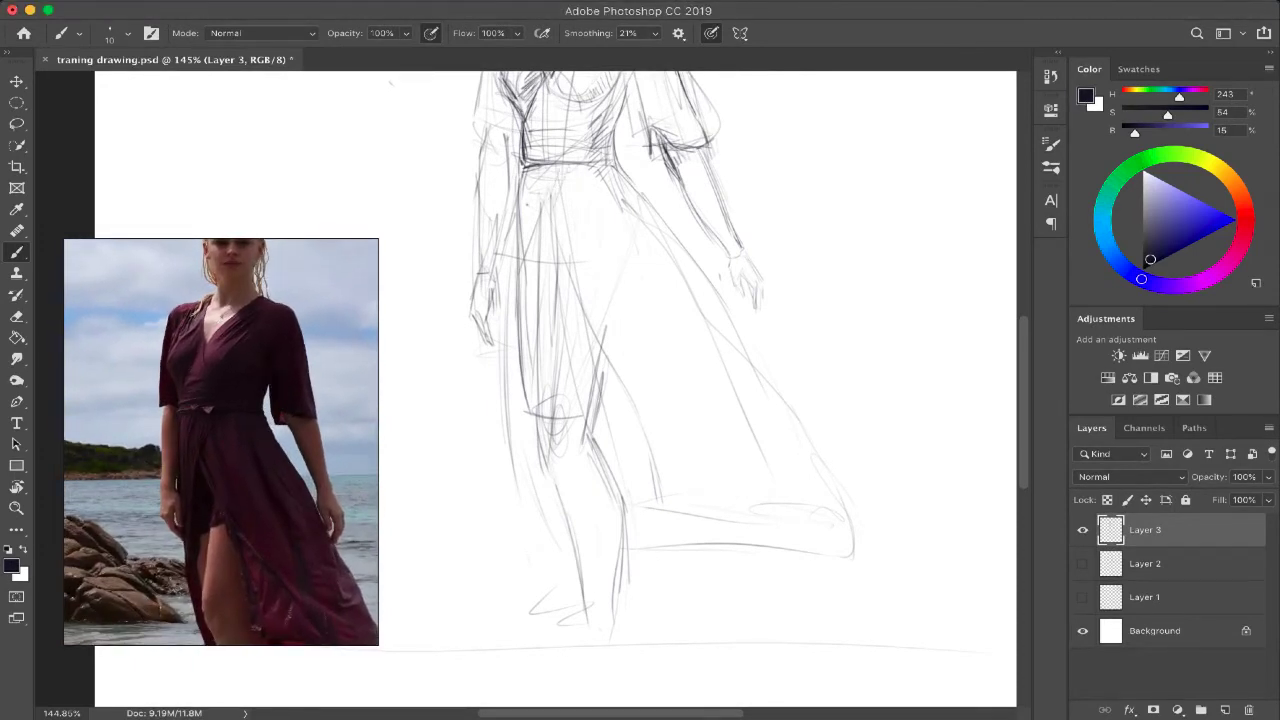
mouse_move(517, 268)
left_mouse_down()
mouse_move(534, 522)
mouse_move(519, 414)
mouse_move(536, 510)
left_mouse_up()
left_click_drag(516, 326, 518, 420)
left_click_drag(516, 258, 527, 486)
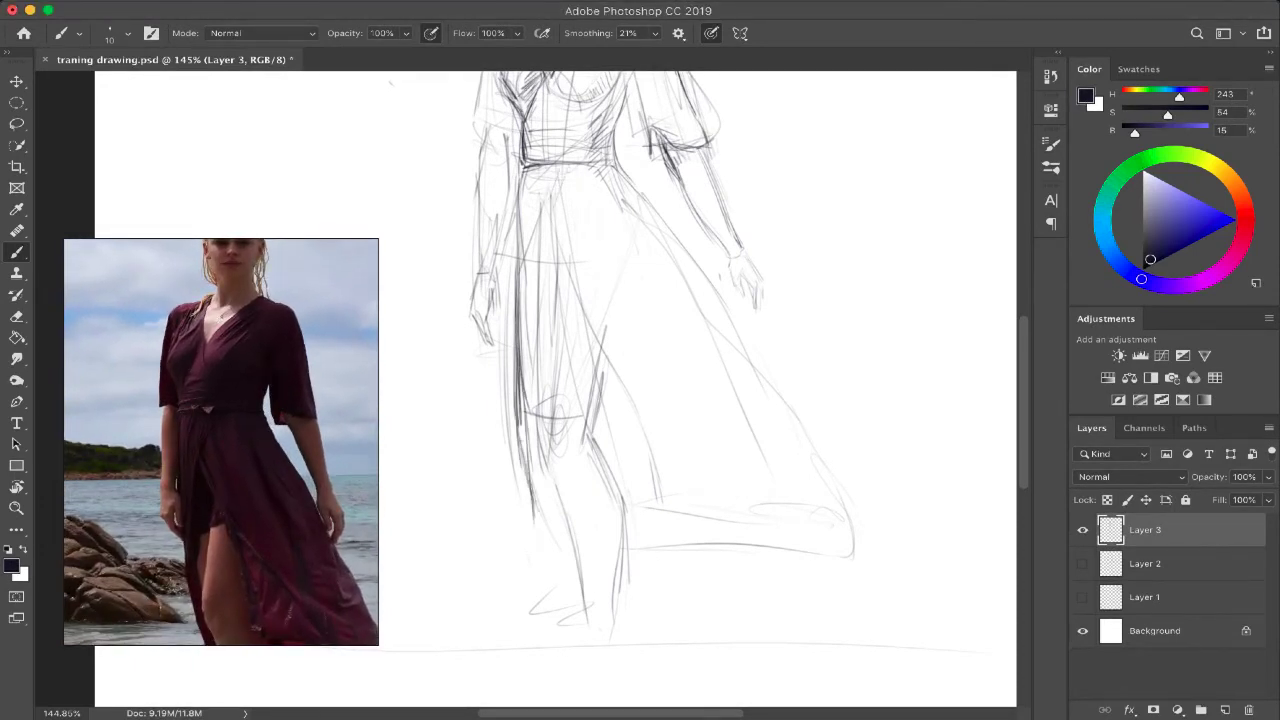
left_click_drag(522, 436, 546, 536)
Draw bold wrap edges for the skirt slit with a size 15 brush, from the waist out to the trailing hem
left_click_drag(563, 171, 521, 330)
left_click_drag(551, 413, 556, 413)
left_click_drag(562, 167, 519, 342)
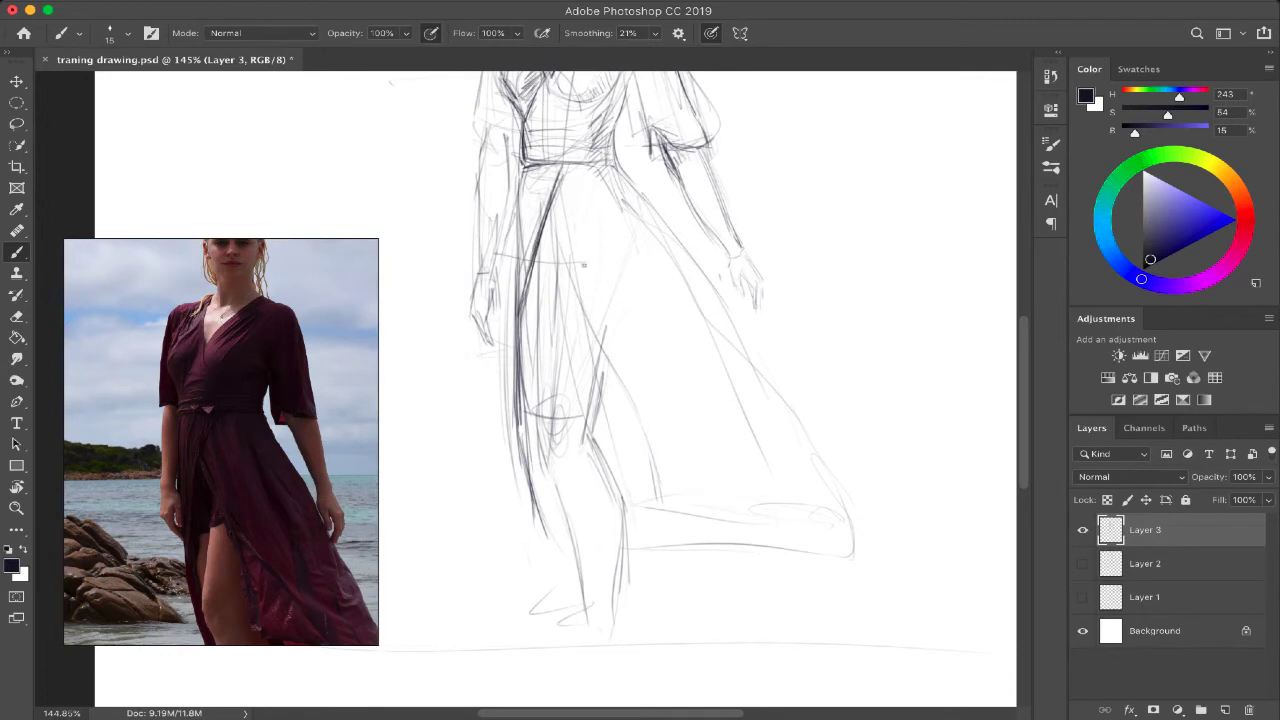
mouse_move(586, 234)
left_mouse_down()
mouse_move(548, 310)
mouse_move(618, 386)
left_mouse_up()
mouse_move(594, 334)
left_mouse_down()
mouse_move(634, 470)
mouse_move(704, 532)
left_mouse_up()
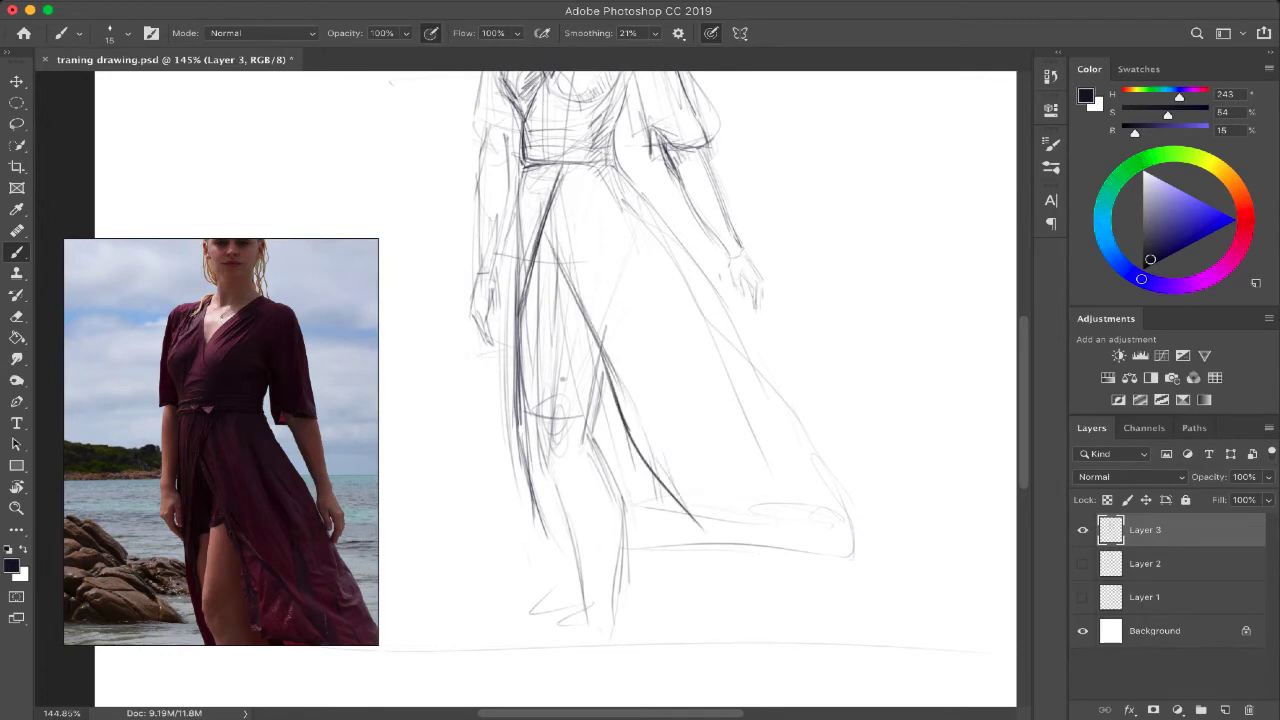
Sketch the thigh contour and inner hem inside the slit, and reinforce the slit's diagonal edge
mouse_move(566, 308)
left_mouse_down()
mouse_move(522, 322)
mouse_move(548, 318)
left_mouse_up()
mouse_move(558, 266)
left_mouse_down()
mouse_move(552, 494)
mouse_move(582, 566)
left_mouse_up()
scroll(590, 424, "down", 3)
left_click_drag(552, 204, 582, 294)
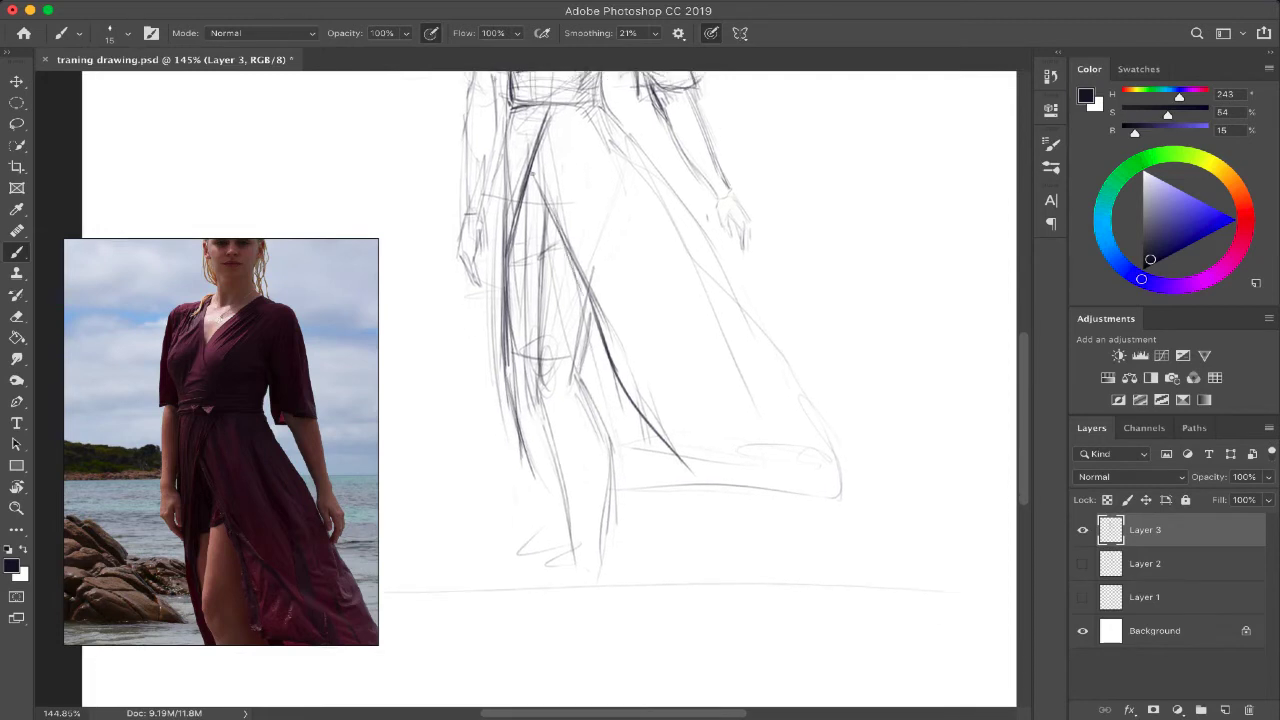
left_click_drag(530, 170, 656, 476)
Define both sides of the knee and darken the front contour of the leg from thigh to ankle
left_click_drag(596, 322, 582, 374)
mouse_move(542, 370)
left_mouse_down()
mouse_move(560, 414)
mouse_move(578, 396)
mouse_move(538, 406)
mouse_move(556, 462)
mouse_move(540, 388)
mouse_move(608, 442)
left_mouse_up()
mouse_move(586, 352)
left_mouse_down()
mouse_move(558, 444)
mouse_move(566, 510)
left_mouse_up()
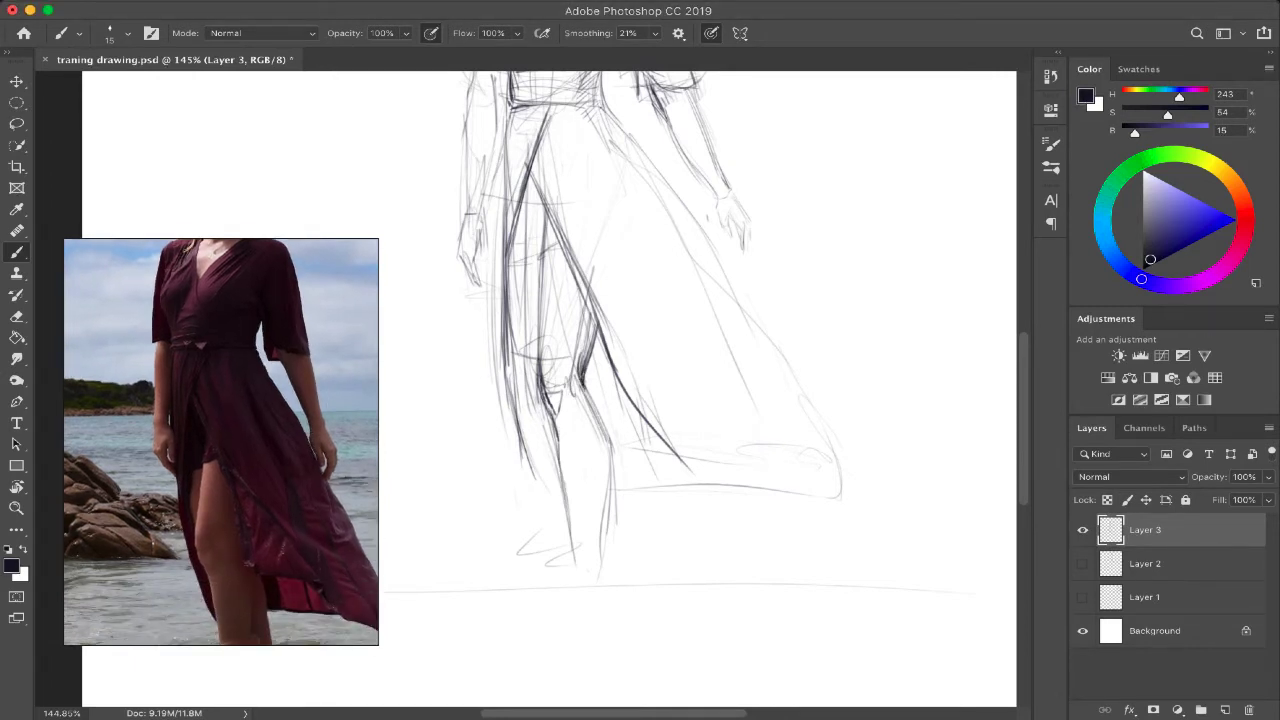
left_click_drag(552, 418, 574, 524)
left_click_drag(564, 486, 578, 562)
left_click_drag(536, 228, 548, 326)
left_click_drag(540, 218, 556, 436)
left_click_drag(562, 450, 578, 554)
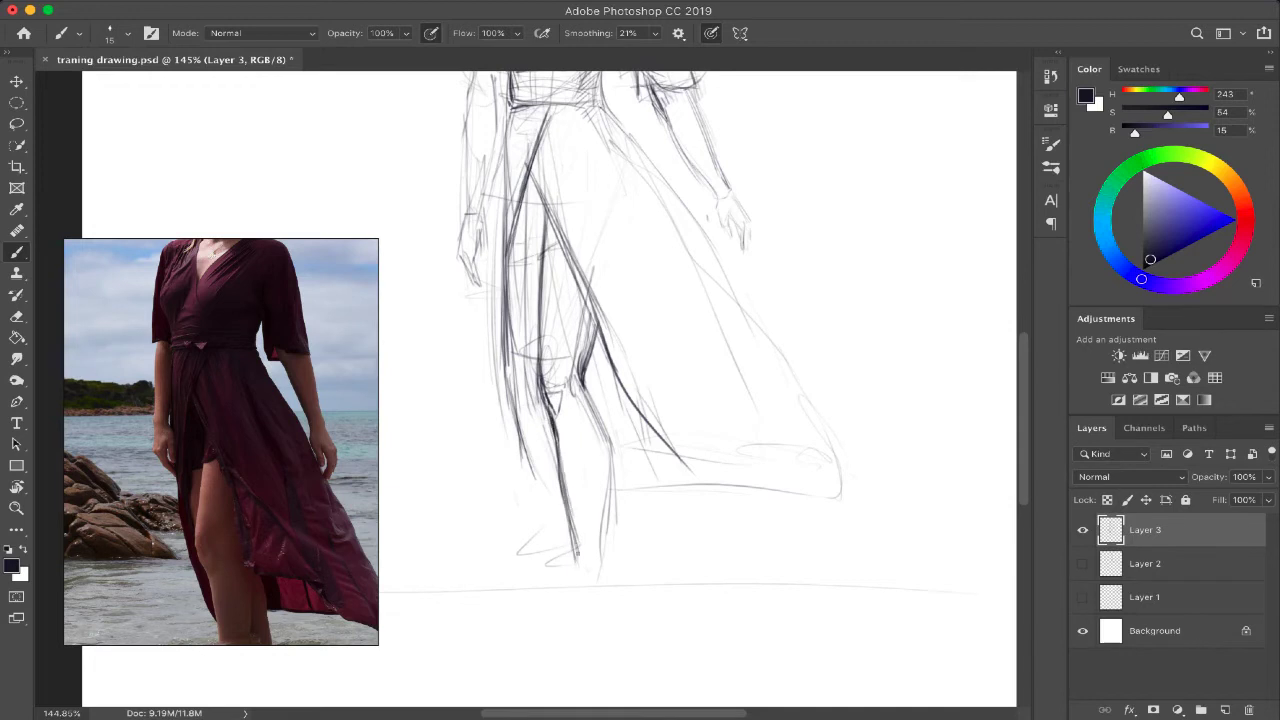
Draw the back leg behind the calf, hatch it in shadow, and thicken the slit edge above
left_click_drag(602, 406, 636, 522)
left_click_drag(606, 438, 630, 548)
left_click_drag(542, 182, 632, 432)
mouse_move(634, 434)
left_mouse_down()
mouse_move(644, 472)
mouse_move(624, 554)
mouse_move(610, 546)
left_mouse_up()
left_click_drag(618, 490, 602, 544)
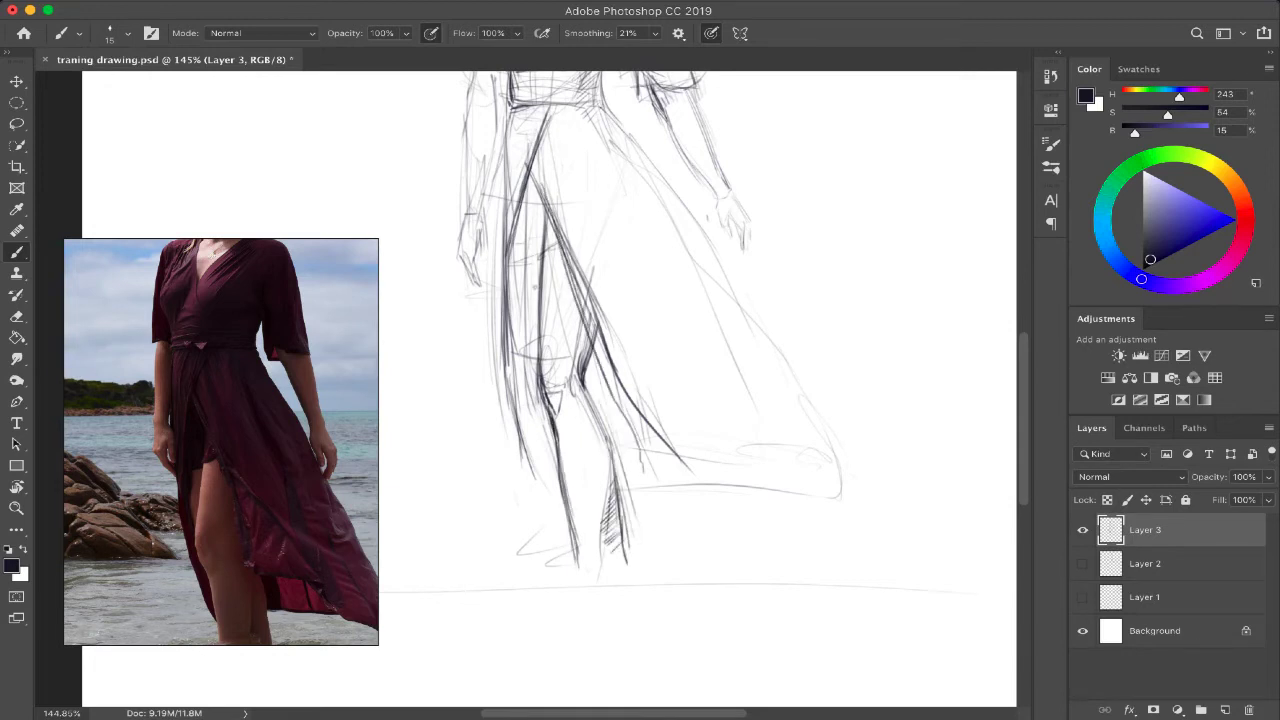
Hatch the shadowed inner fabric between the skirt's near edge and the thigh, down to the knee
mouse_move(522, 232)
left_mouse_down()
mouse_move(510, 270)
mouse_move(522, 344)
left_mouse_up()
mouse_move(538, 264)
left_mouse_down()
mouse_move(524, 370)
mouse_move(510, 304)
left_mouse_up()
left_click_drag(534, 178, 514, 250)
mouse_move(546, 210)
left_mouse_down()
mouse_move(520, 258)
mouse_move(534, 246)
left_mouse_up()
left_click_drag(540, 242, 510, 316)
mouse_move(522, 300)
left_mouse_down()
mouse_move(510, 346)
mouse_move(524, 422)
left_mouse_up()
left_click_drag(508, 222, 524, 416)
left_click_drag(516, 370, 546, 446)
left_click_drag(550, 480, 564, 510)
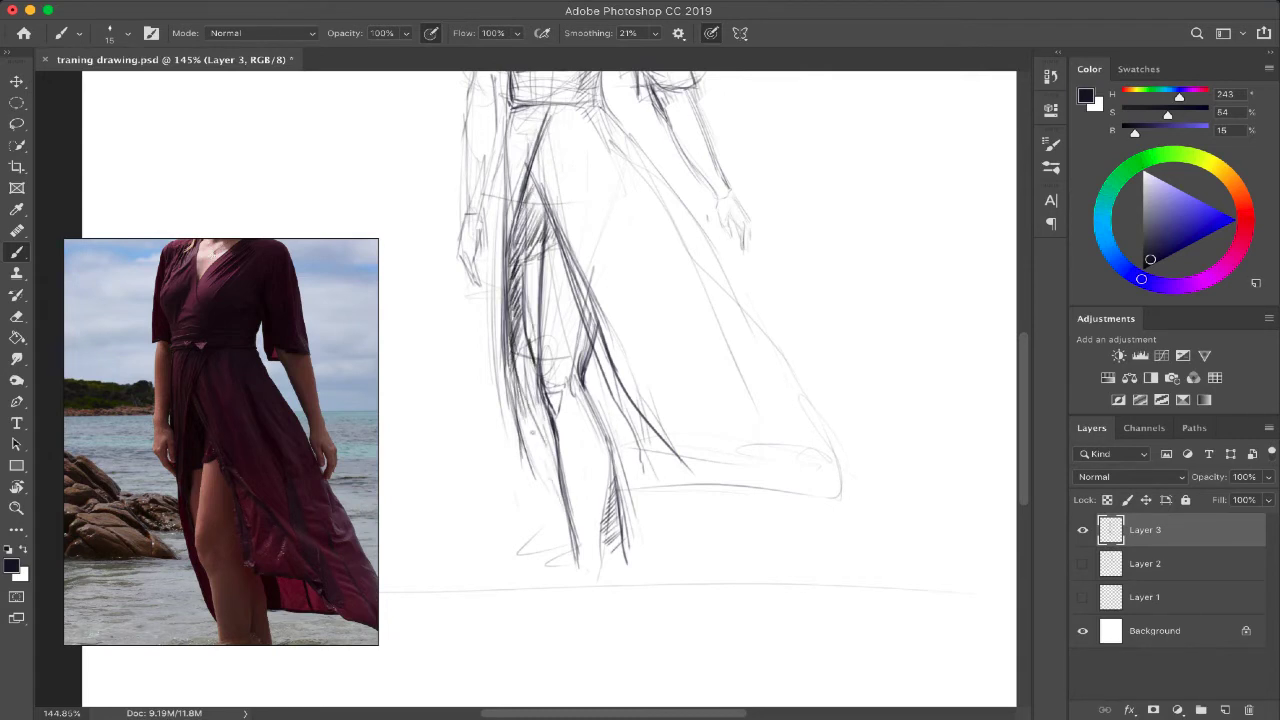
Erase the stray lines outside the near skirt edge and hatch the narrow fabric strip beside the shin
left_click_drag(514, 362, 568, 518)
key("e")
mouse_move(502, 410)
left_mouse_down()
mouse_move(511, 449)
mouse_move(489, 284)
left_mouse_up()
key("b")
left_click_drag(524, 342, 516, 378)
left_click_drag(534, 360, 528, 400)
left_click_drag(540, 390, 538, 450)
left_click_drag(556, 438, 546, 480)
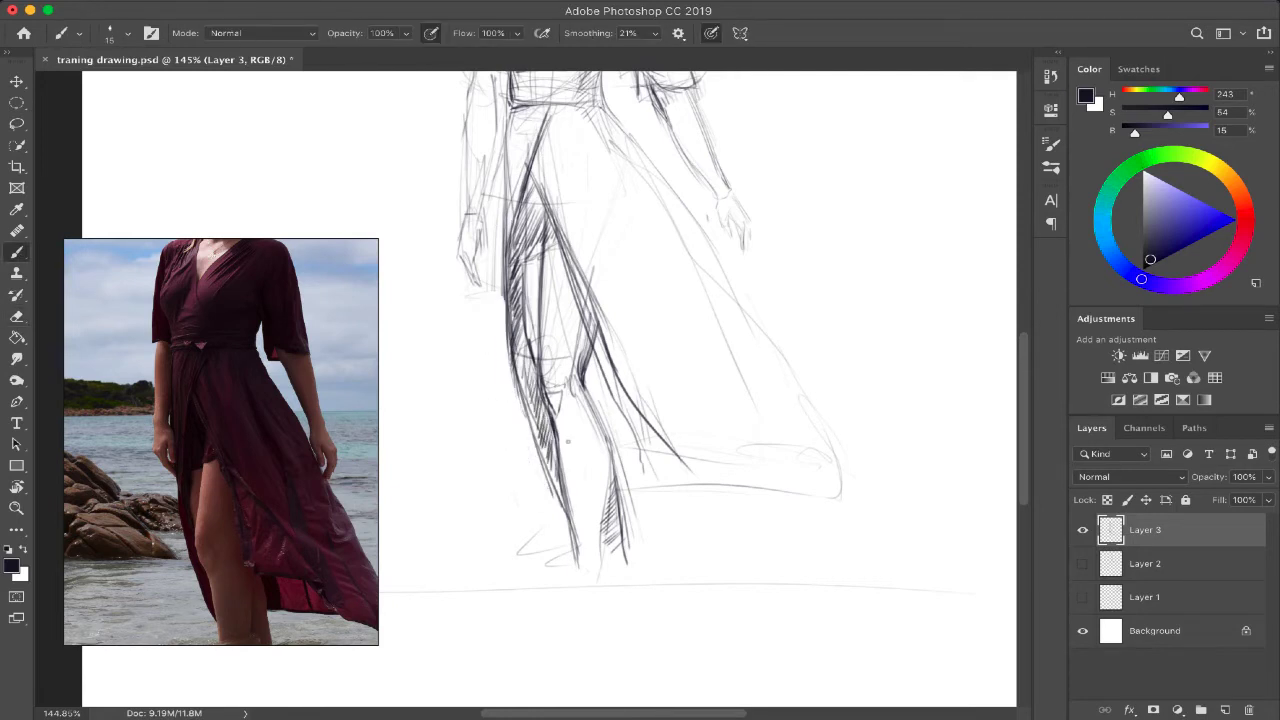
Deepen the shading at the top of the slit and define the inner hem across the thigh
left_click_drag(542, 178, 526, 206)
mouse_move(543, 194)
left_mouse_down()
mouse_move(518, 238)
mouse_move(521, 267)
mouse_move(545, 250)
left_mouse_up()
left_click_drag(545, 249, 519, 275)
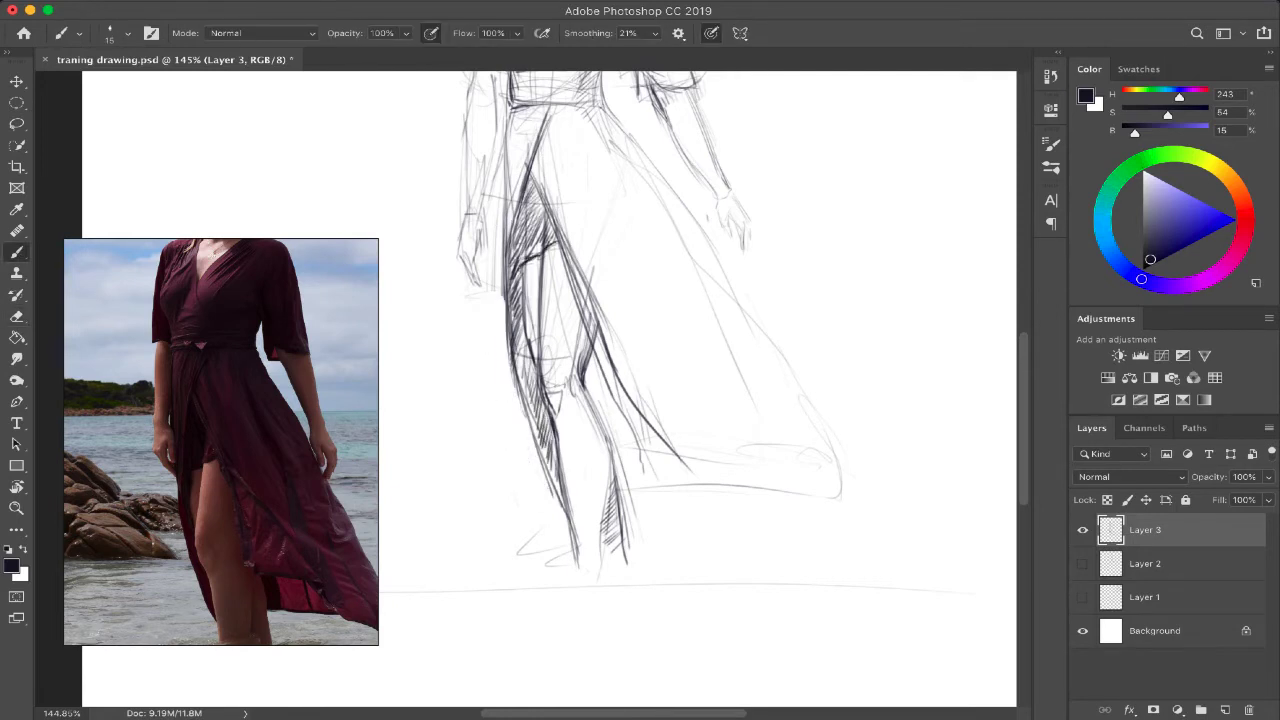
Deepen the shadow hatching inside the skirt slit and along the thigh's outer contour
left_click_drag(533, 217, 521, 243)
mouse_move(531, 181)
left_mouse_down()
mouse_move(521, 267)
mouse_move(535, 358)
left_mouse_up()
left_click_drag(518, 264, 537, 365)
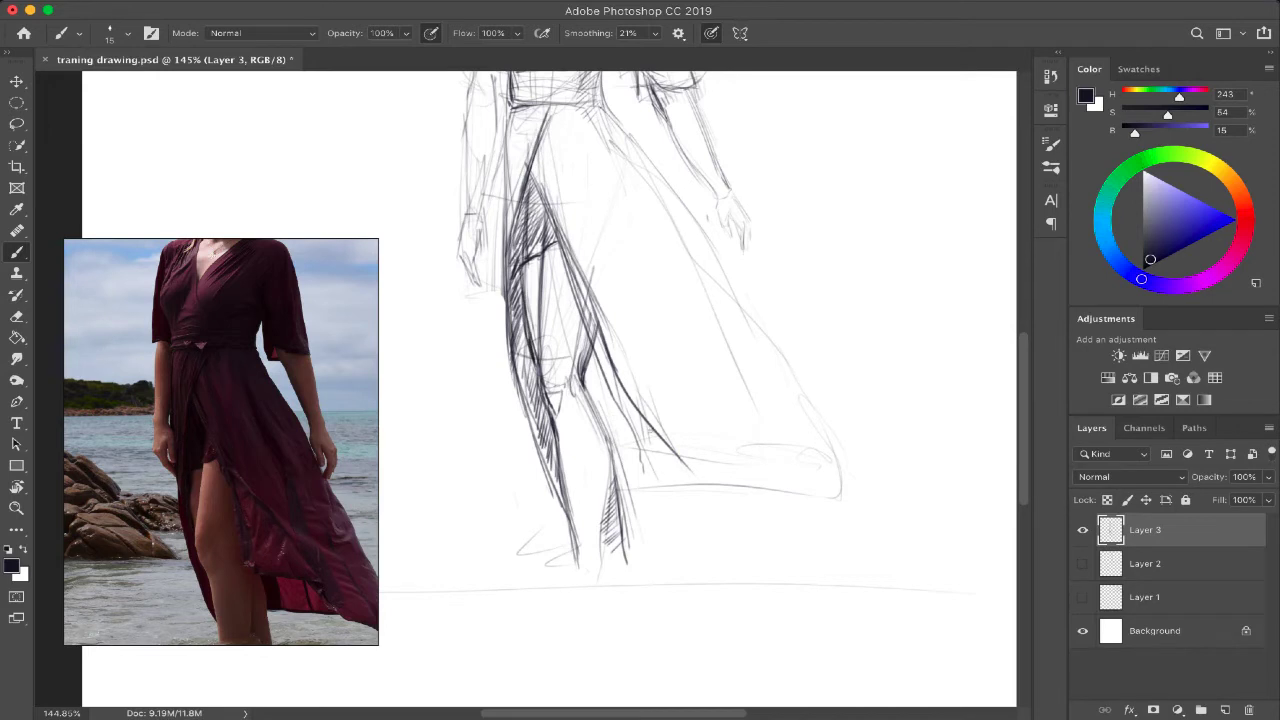
Draw the slit's inner fabric edge from the thigh past the knee and turn it into the hem line behind the calf
left_click_drag(576, 270, 608, 462)
left_click_drag(584, 306, 606, 458)
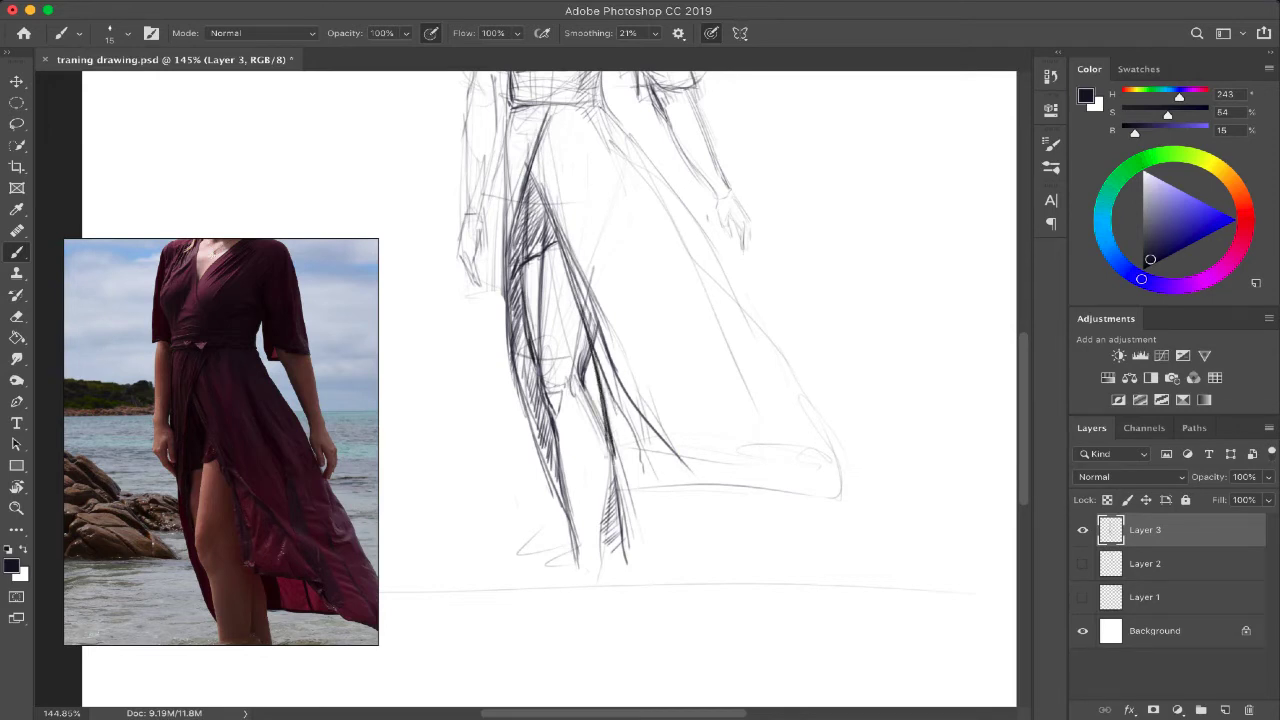
left_click_drag(606, 414, 638, 458)
left_click_drag(604, 444, 672, 454)
Draw long flowing fold lines across the billowing skirt and add short hatching along the lower folds
left_click_drag(586, 314, 720, 456)
left_click_drag(690, 424, 732, 476)
left_click_drag(584, 142, 744, 398)
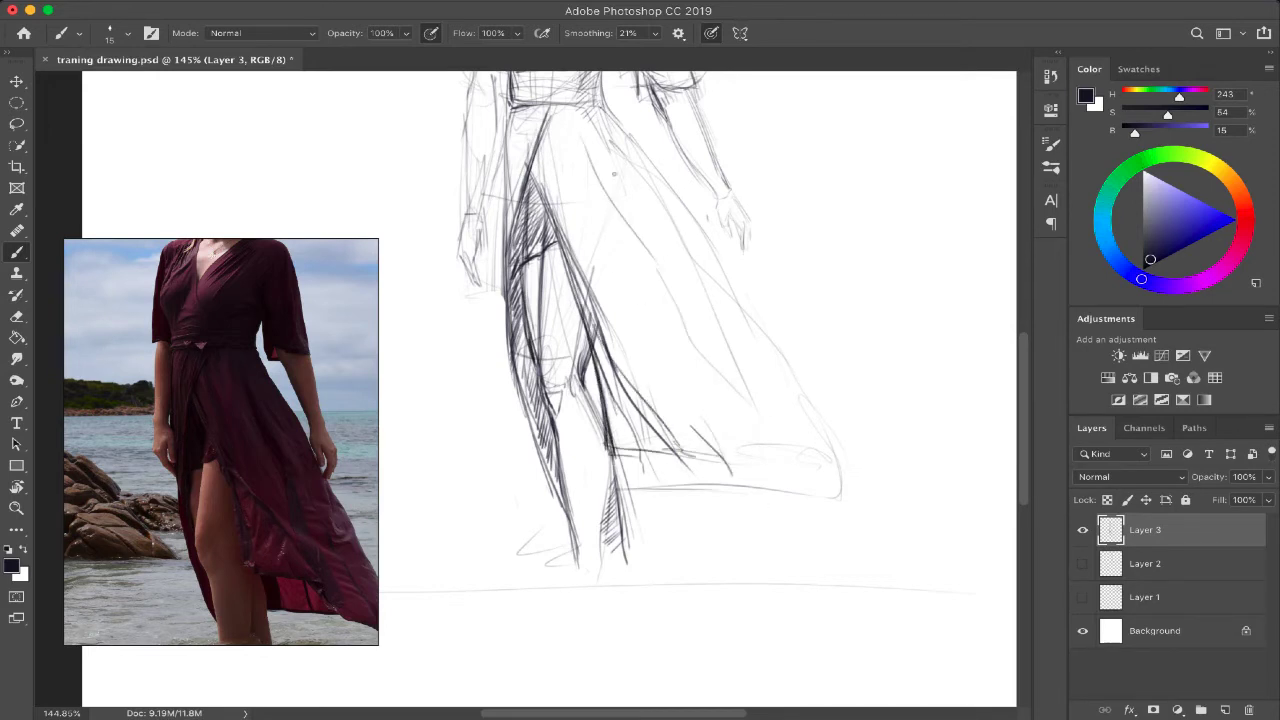
left_click_drag(644, 244, 690, 338)
left_click_drag(618, 316, 748, 412)
left_click_drag(636, 326, 734, 414)
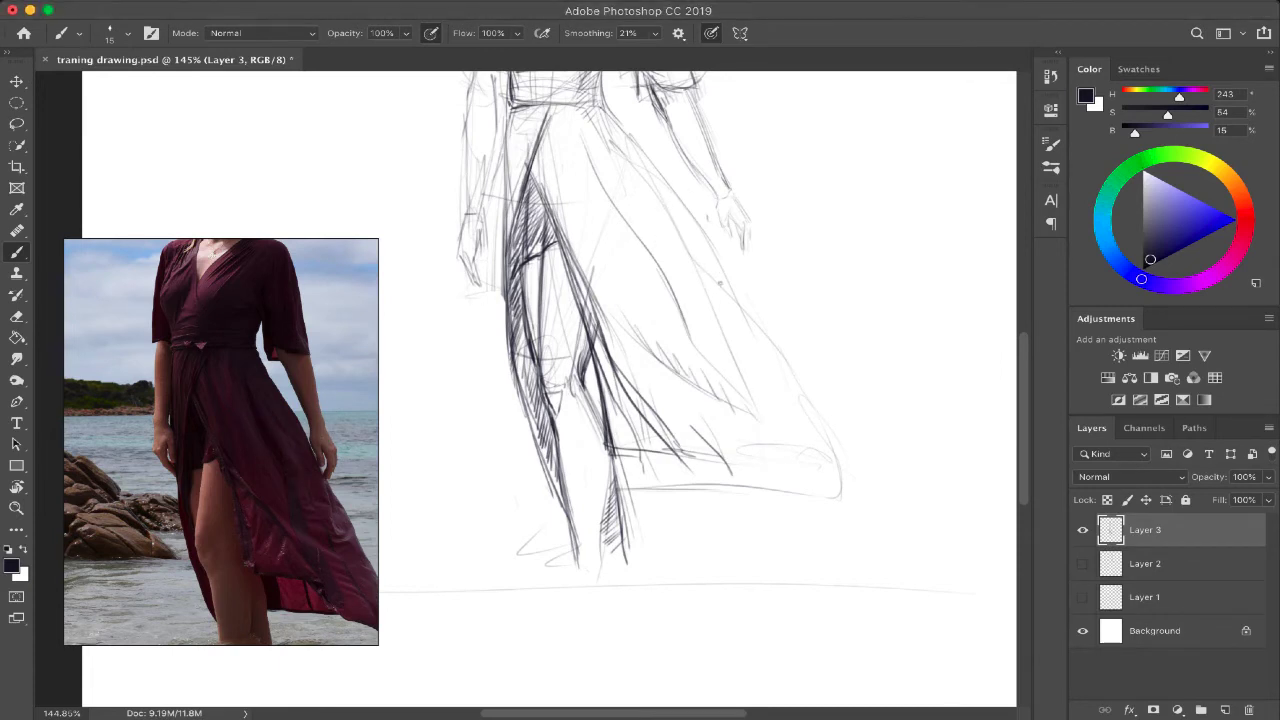
Erase the rough forearm and hand beside the slit and redraw them from the sleeve hem down to the fingers
key("super+0")
mouse_move(494, 184)
left_mouse_down()
mouse_move(477, 260)
mouse_move(578, 231)
left_mouse_up()
scroll(488, 286, "up", 5)
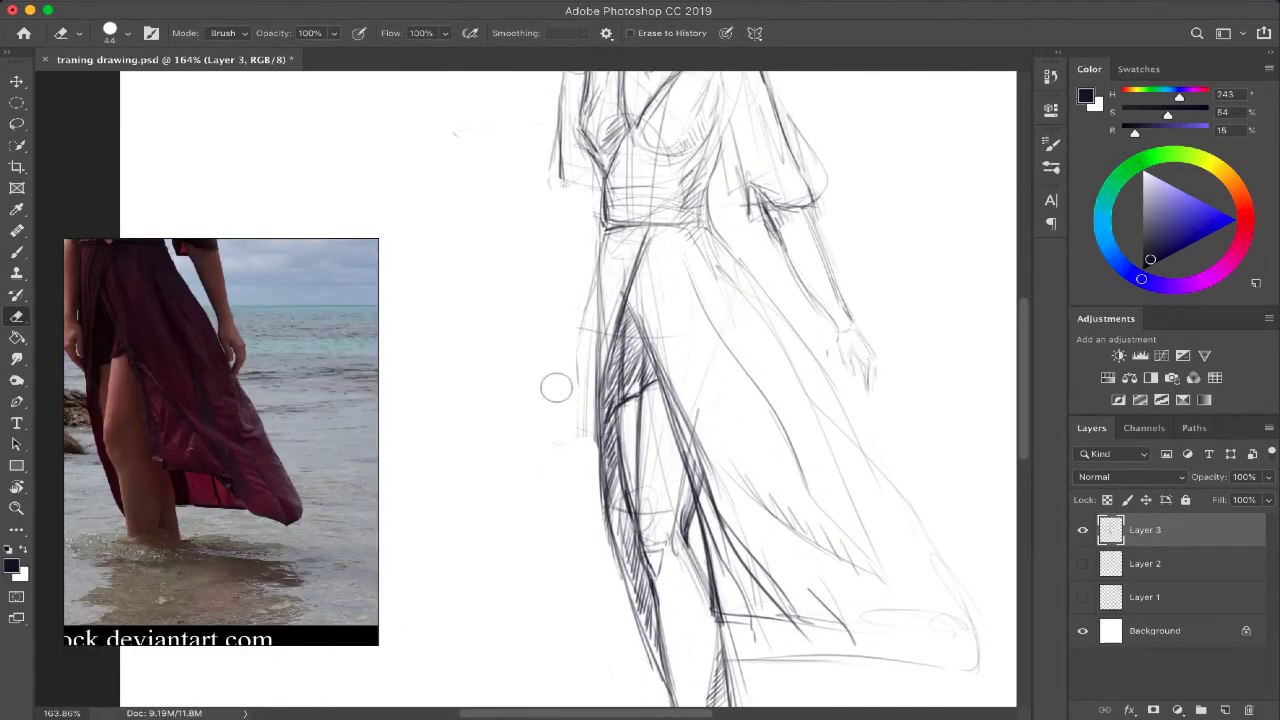
left_click_drag(562, 190, 604, 186)
left_click_drag(572, 194, 567, 328)
left_click_drag(571, 192, 567, 352)
left_click_drag(596, 268, 585, 349)
mouse_move(564, 350)
left_mouse_down()
mouse_move(590, 380)
mouse_move(584, 418)
left_mouse_up()
mouse_move(572, 314)
left_mouse_down()
mouse_move(572, 430)
mouse_move(590, 422)
left_mouse_up()
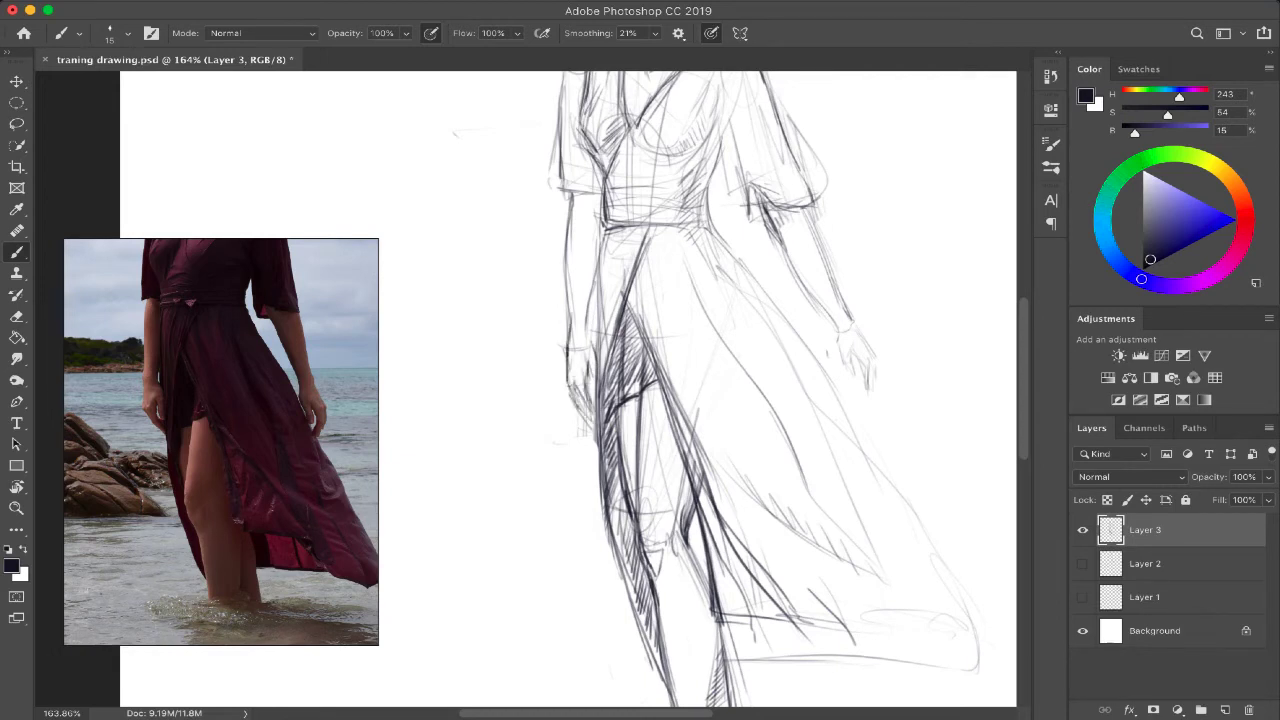
Darken the wrist, fingers and shadowed edge of the hand resting beside the slit
left_click_drag(590, 358, 588, 424)
left_click_drag(570, 296, 568, 372)
left_click_drag(588, 304, 584, 340)
mouse_move(596, 334)
left_mouse_down()
mouse_move(568, 390)
mouse_move(592, 426)
left_mouse_up()
left_click_drag(576, 378, 594, 426)
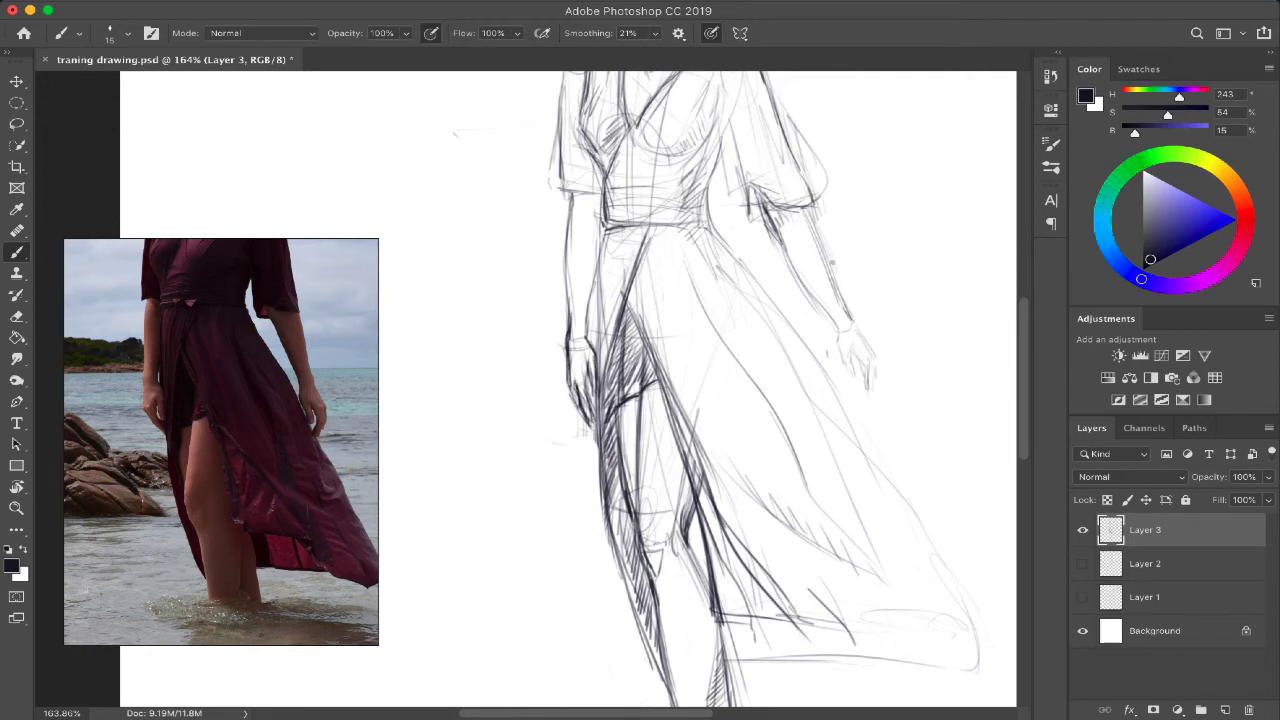
Erase the forearm and hand over the flowing skirt and redraw both contours from the sleeve to the fingers
key("ctrl+0")
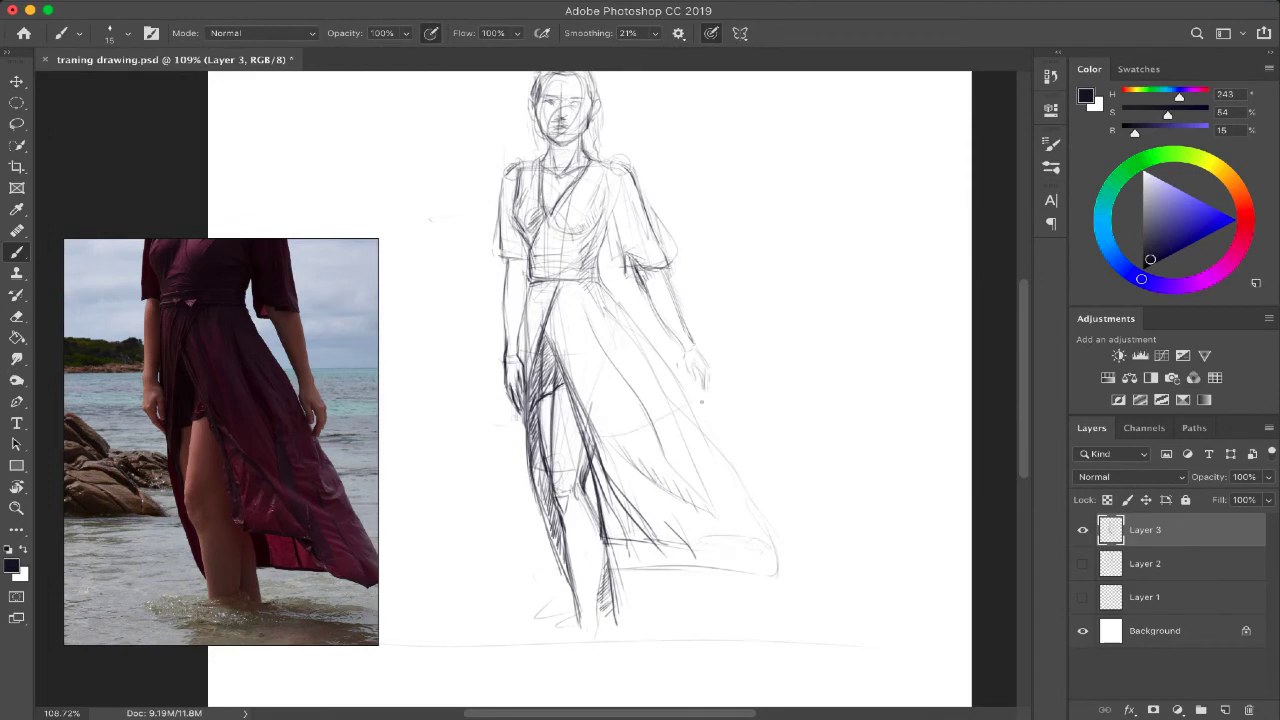
key("e")
left_click_drag(655, 285, 700, 366)
key("b")
left_click_drag(668, 276, 712, 376)
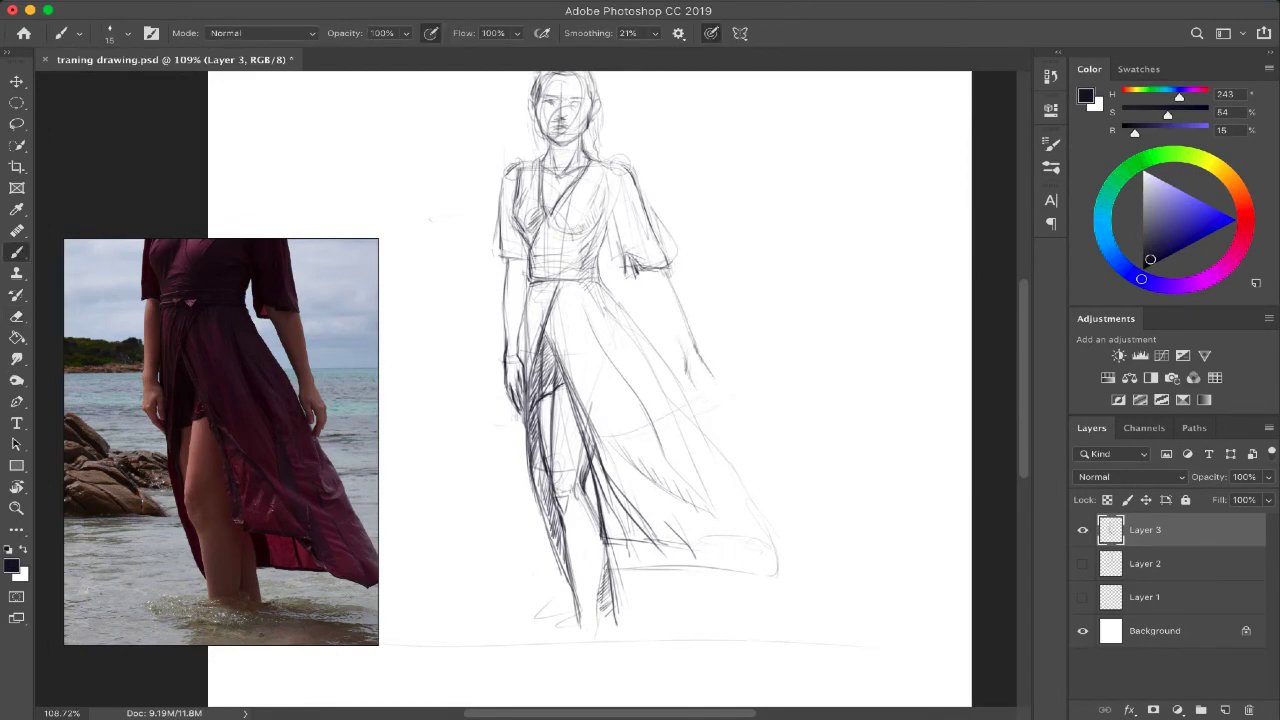
left_click_drag(638, 270, 692, 362)
left_click_drag(631, 256, 644, 286)
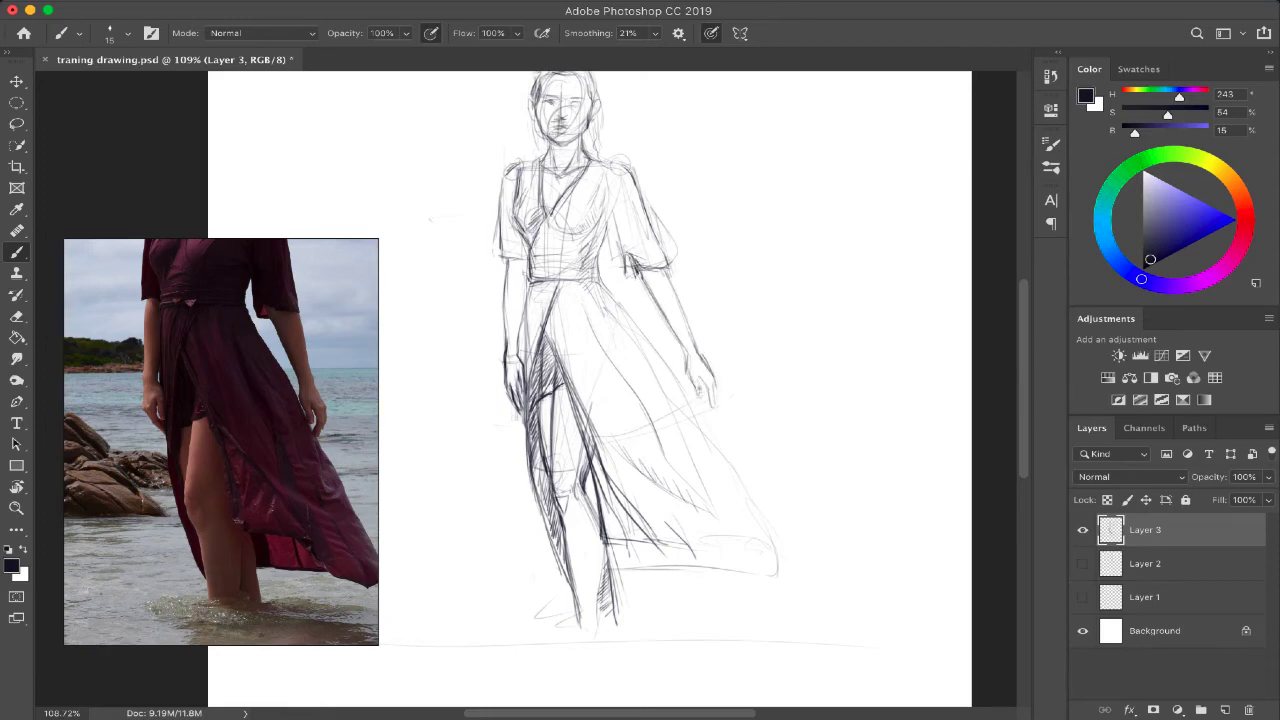
Strengthen the nose, mouth, eyebrows and eyes of the face using the reference close-up
scroll(579, 137, "up", 5)
left_click_drag(250, 262, 295, 404)
scroll(258, 343, "up", 5)
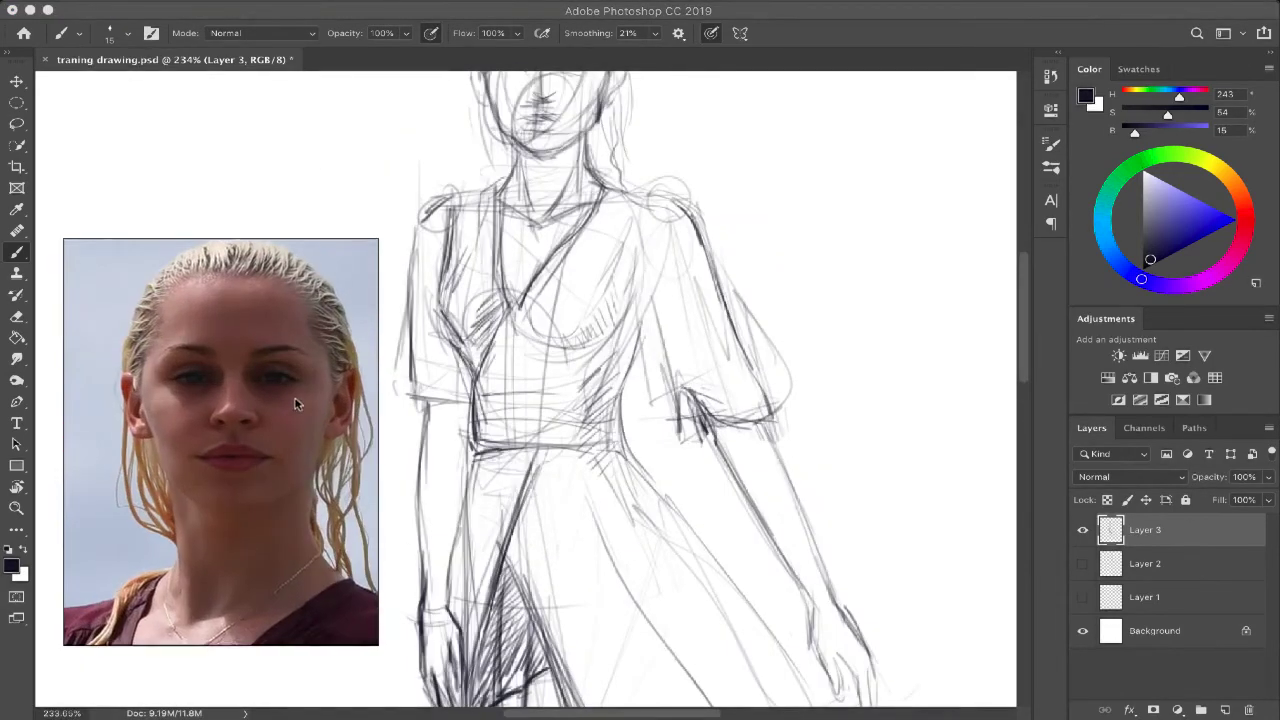
scroll(686, 414, "up", 3)
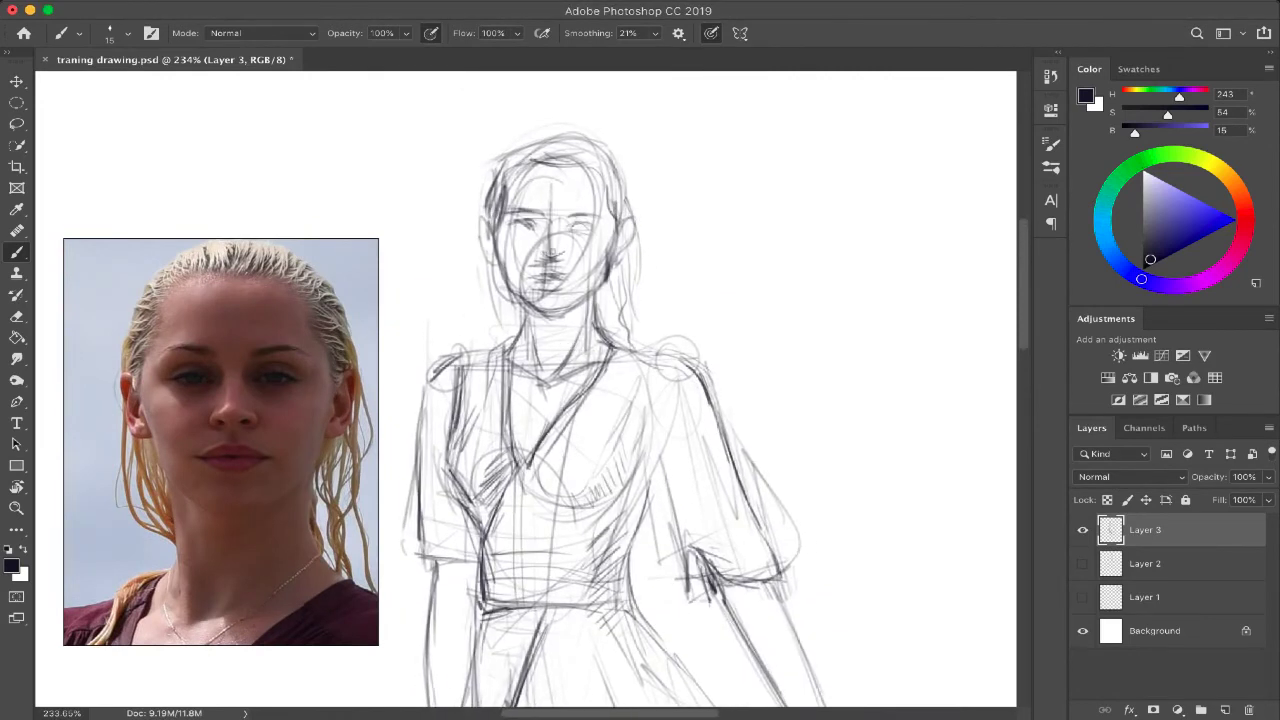
mouse_move(546, 252)
left_mouse_down()
mouse_move(584, 266)
mouse_move(526, 260)
mouse_move(559, 255)
mouse_move(540, 284)
mouse_move(554, 290)
left_mouse_up()
left_click_drag(510, 226, 538, 220)
left_click_drag(566, 222, 592, 220)
mouse_move(580, 214)
left_mouse_down()
mouse_move(594, 228)
mouse_move(590, 210)
left_mouse_up()
mouse_move(518, 214)
left_mouse_down()
mouse_move(546, 208)
mouse_move(586, 230)
mouse_move(526, 220)
mouse_move(538, 229)
mouse_move(530, 262)
left_mouse_up()
Darken both eyebrows, the hair at the temple, and the jawline from cheek to chin
scroll(536, 244, "up", 5)
scroll(536, 244, "up", 2)
left_click_drag(598, 236, 654, 224)
left_click_drag(546, 218, 482, 232)
left_click_drag(458, 182, 460, 216)
mouse_move(456, 266)
left_mouse_down()
mouse_move(482, 372)
mouse_move(572, 430)
left_mouse_up()
left_click_drag(468, 328, 506, 400)
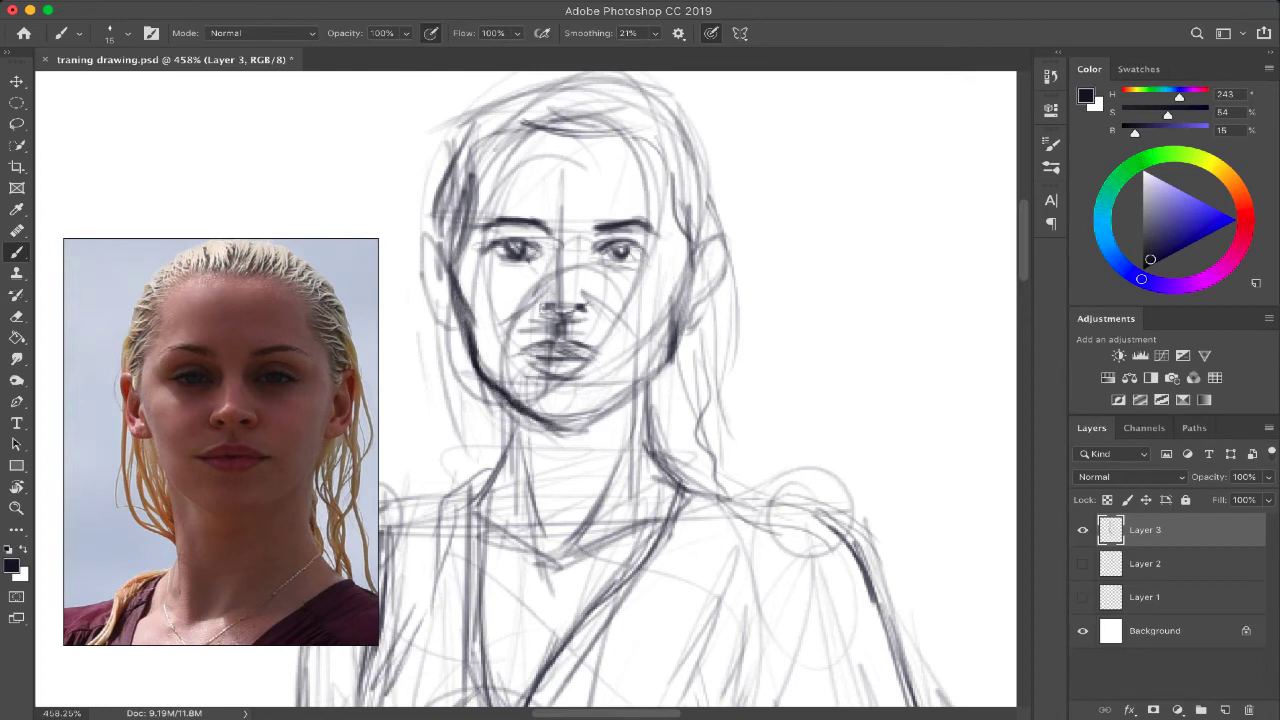
Shade around the nose and define the outlines of both ears
left_click_drag(548, 304, 522, 338)
left_click_drag(596, 312, 630, 300)
mouse_move(684, 230)
left_mouse_down()
mouse_move(683, 338)
mouse_move(716, 246)
mouse_move(718, 292)
mouse_move(690, 328)
left_mouse_up()
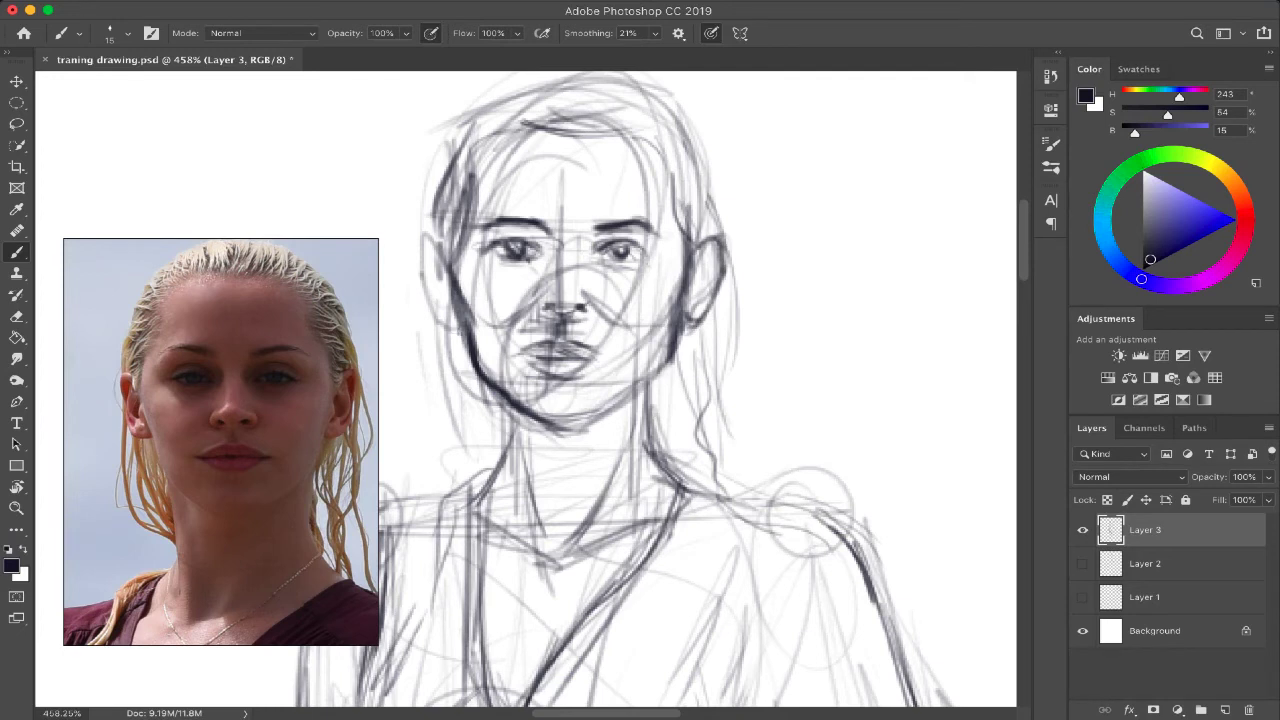
left_click_drag(462, 328, 441, 322)
left_click_drag(424, 240, 441, 322)
mouse_move(424, 274)
left_mouse_down()
mouse_move(444, 240)
mouse_move(438, 192)
left_mouse_up()
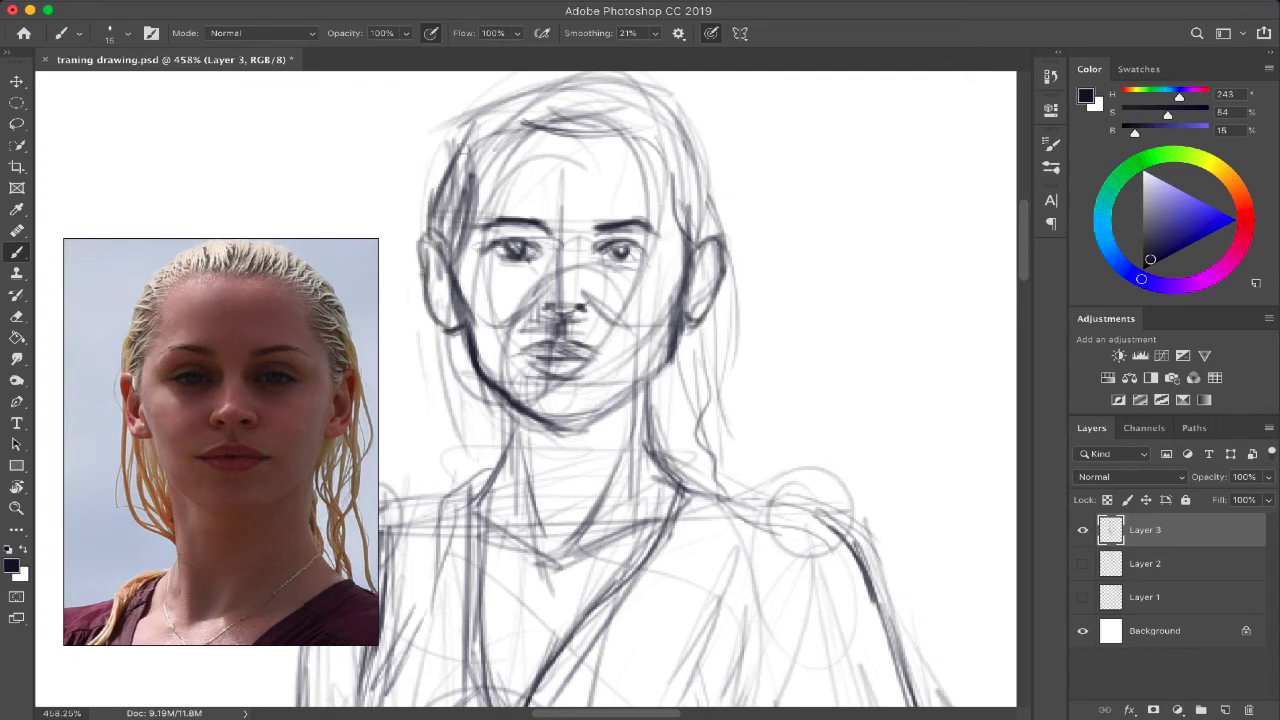
Outline the top of the head with a firm contour running down to both ears
left_click_drag(452, 140, 700, 128)
left_click_drag(480, 100, 430, 236)
left_click_drag(640, 86, 714, 208)
left_click_drag(668, 138, 712, 220)
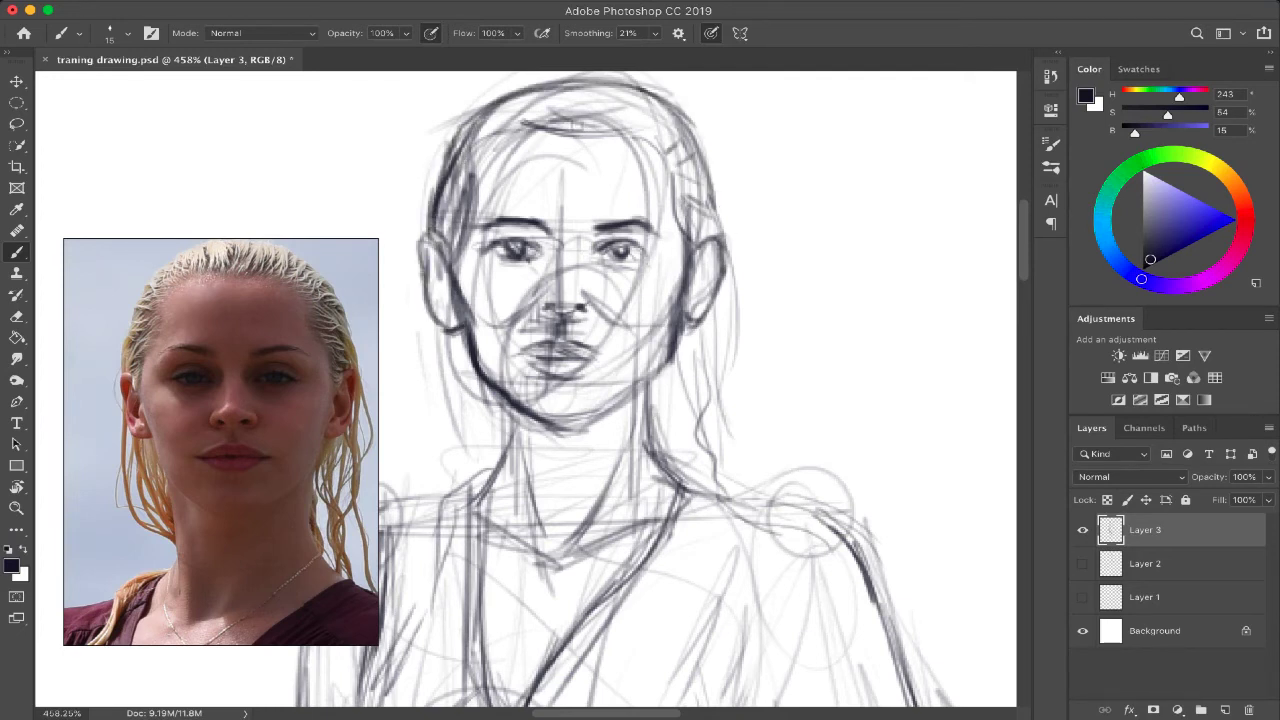
Add short strokes of slicked-back hair between the hairline and the head contour, from temple to temple
left_click_drag(576, 84, 570, 134)
left_click_drag(540, 96, 462, 138)
left_click_drag(476, 162, 440, 170)
left_click_drag(466, 190, 438, 226)
left_click_drag(556, 94, 502, 122)
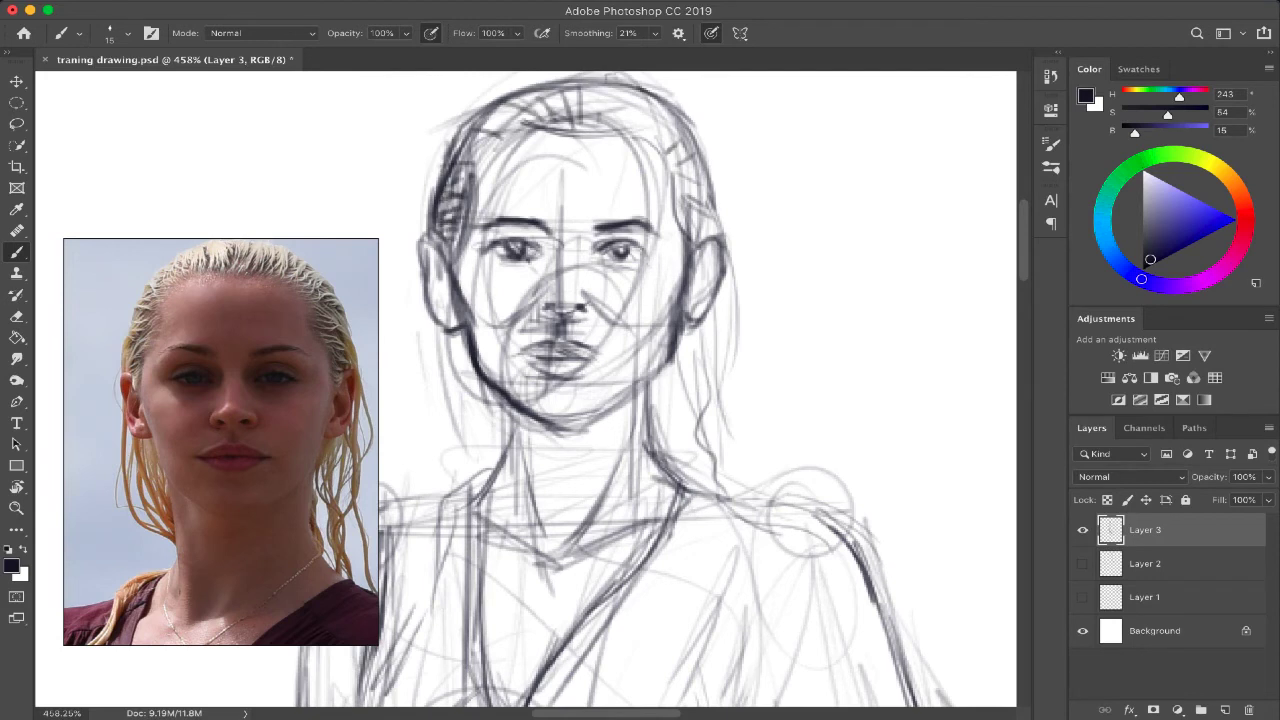
left_click_drag(612, 94, 644, 122)
left_click_drag(634, 110, 682, 130)
left_click_drag(658, 118, 702, 178)
Darken the neck contours, throat lines and collar, and accent both eyes
mouse_move(500, 420)
left_mouse_down()
mouse_move(478, 500)
mouse_move(486, 488)
left_mouse_up()
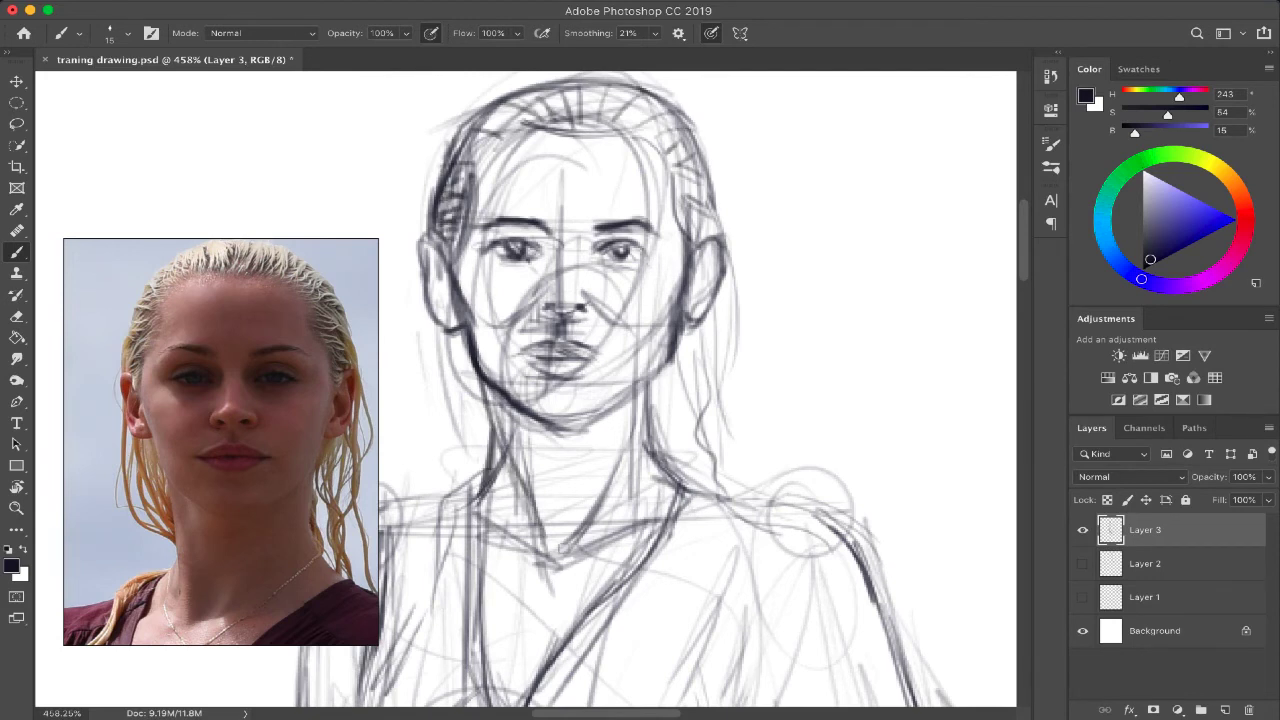
left_click_drag(560, 550, 586, 514)
left_click_drag(640, 380, 570, 538)
left_click_drag(590, 498, 558, 552)
mouse_move(636, 386)
left_mouse_down()
mouse_move(678, 494)
mouse_move(654, 540)
left_mouse_up()
left_click_drag(674, 506, 634, 566)
left_click_drag(604, 250, 642, 246)
left_click_drag(494, 250, 544, 250)
Define the hairline around the forehead and refine the loose hair strands around both ears
mouse_move(476, 172)
left_mouse_down()
mouse_move(522, 130)
mouse_move(512, 150)
mouse_move(606, 132)
left_mouse_up()
left_click_drag(602, 134, 728, 262)
left_click_drag(700, 232, 730, 314)
left_click_drag(730, 258, 726, 352)
left_click_drag(686, 190, 740, 286)
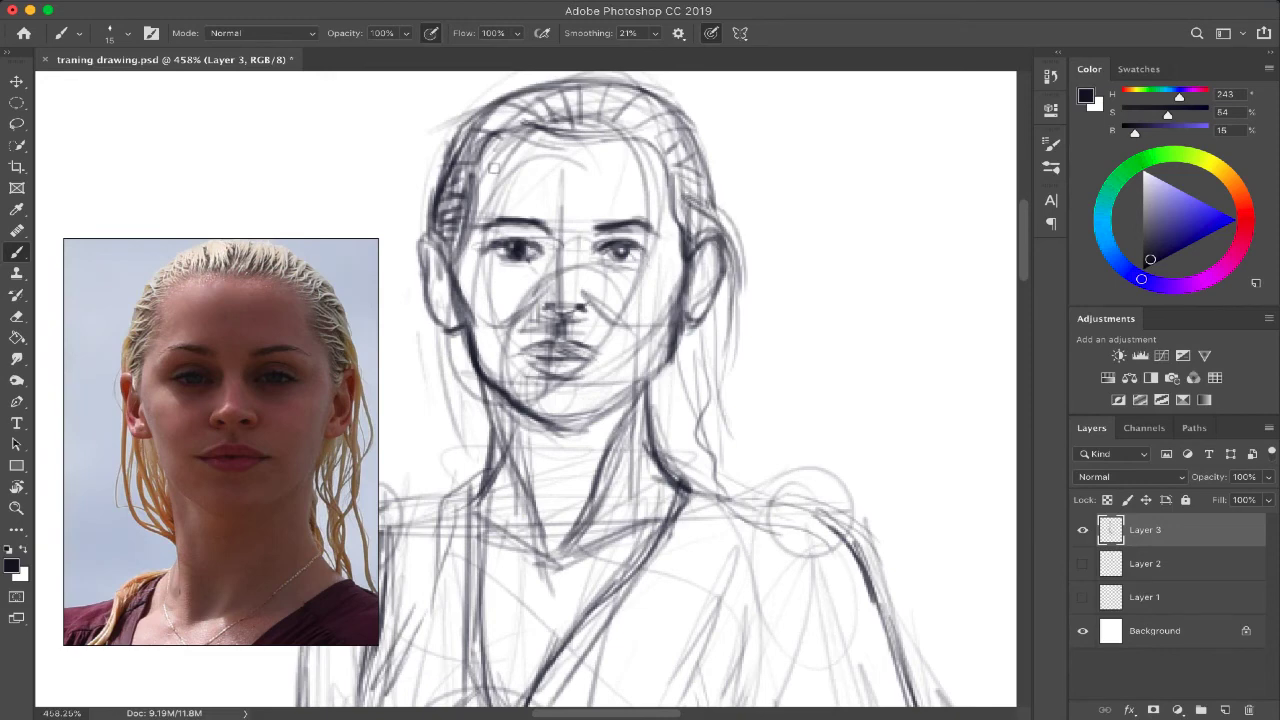
left_click_drag(446, 318, 464, 474)
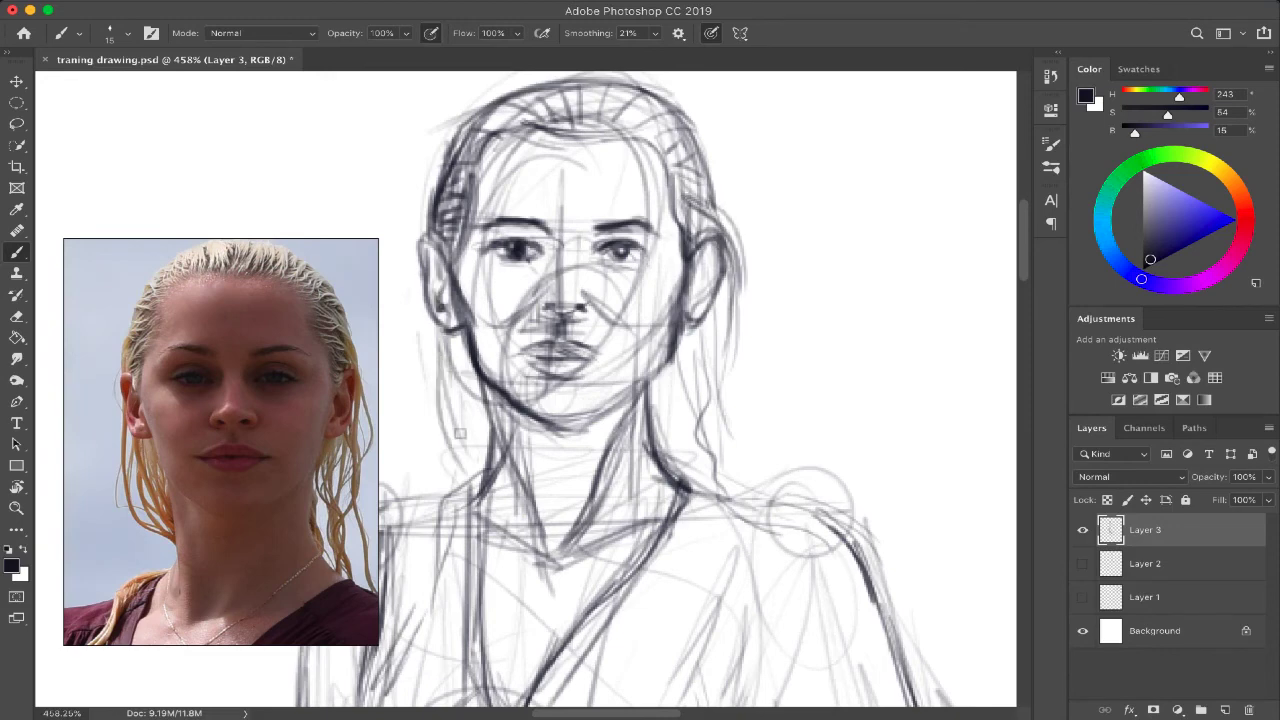
left_click_drag(446, 344, 484, 470)
left_click_drag(440, 286, 462, 466)
Lasso the forearm and hand beside the slit and shift them slightly lower with Free Transform
key("super+0")
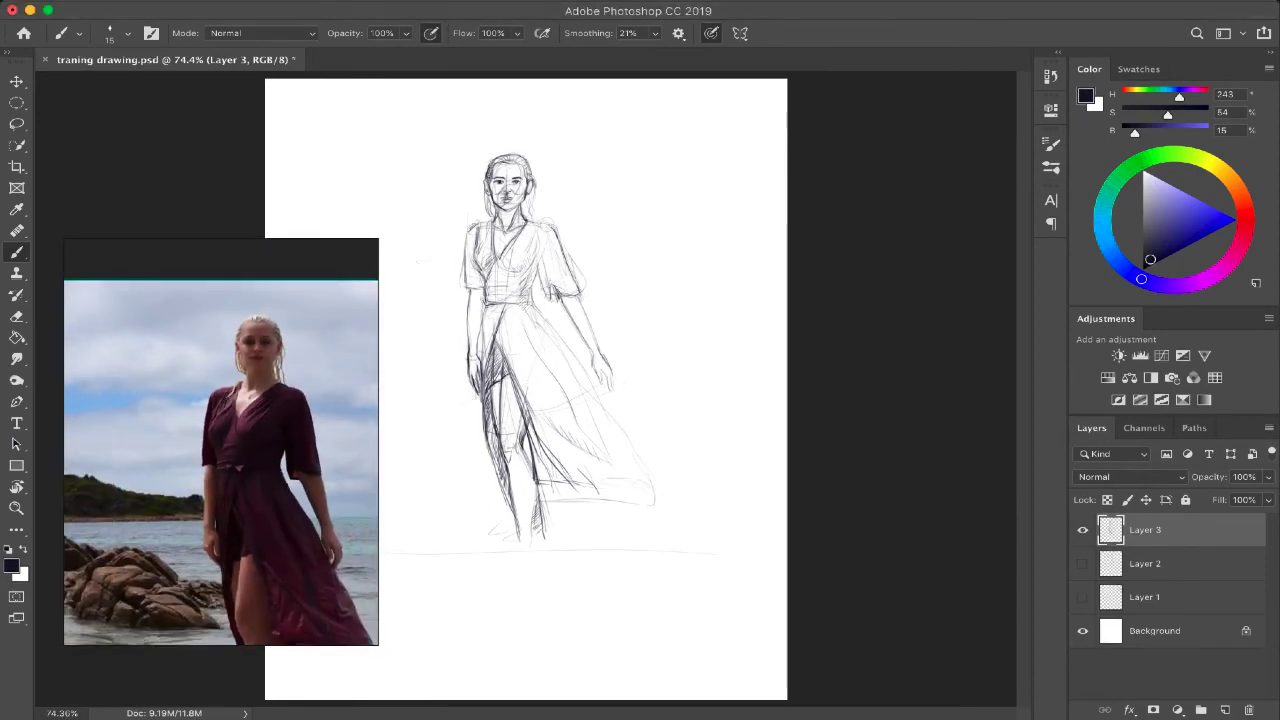
key("l")
mouse_move(484, 298)
left_mouse_down()
mouse_move(482, 354)
mouse_move(466, 297)
mouse_move(482, 298)
left_mouse_up()
key("super+t")
left_click_drag(477, 360, 482, 371)
left_click_drag(504, 311, 501, 309)
key("Return")
key("b")
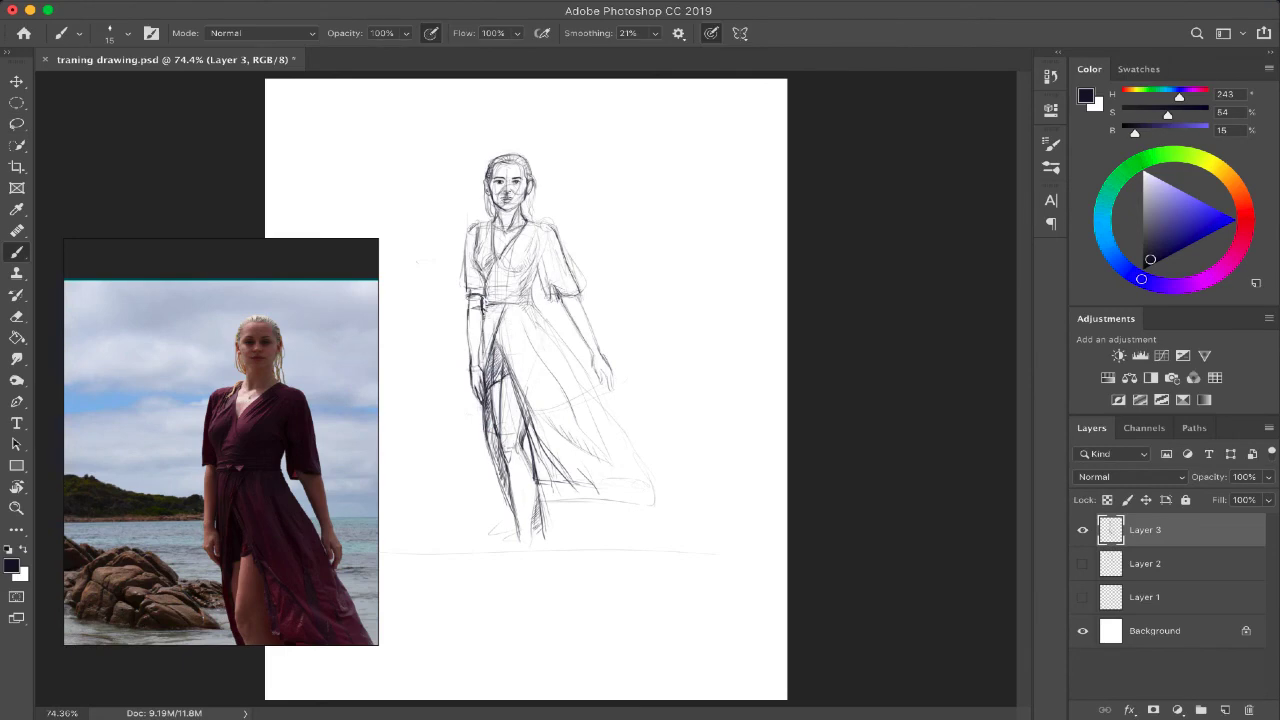
Clean up the repositioned forearm beside the slit and redraw its contour, wrist and fingers with darker lines
key("e")
scroll(470, 390, "up", 5)
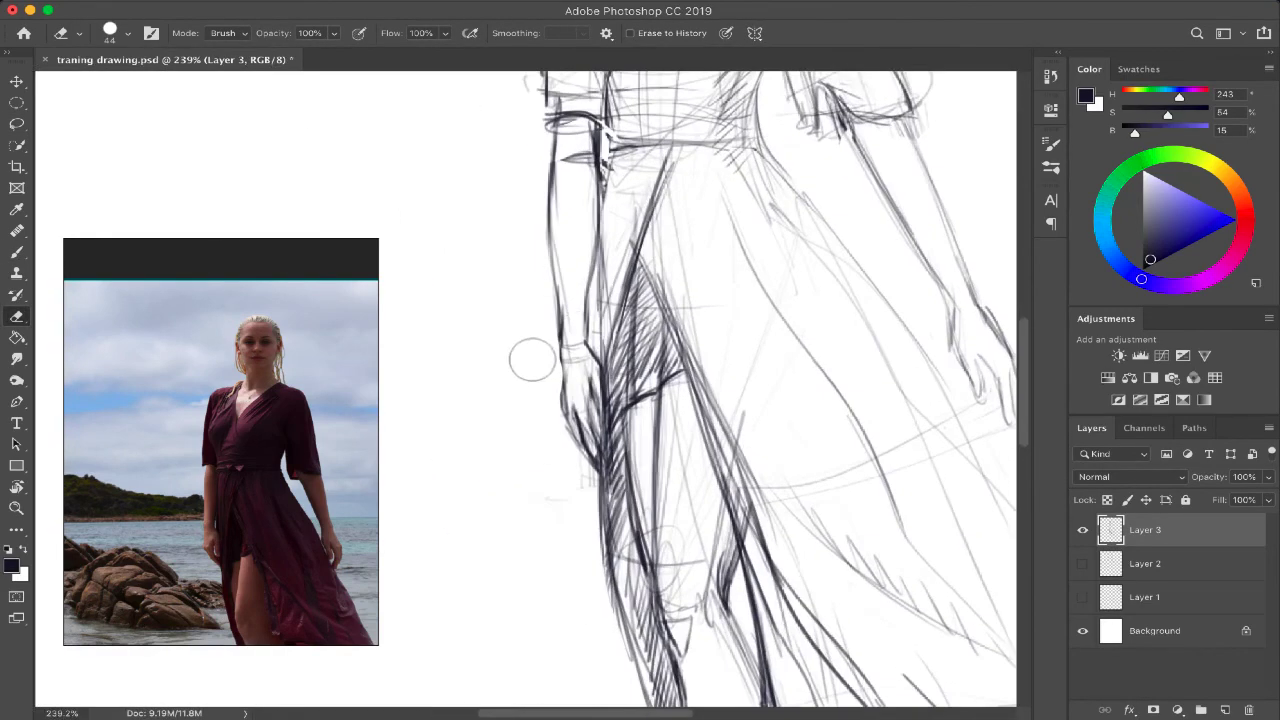
key("b")
left_click_drag(548, 242, 564, 334)
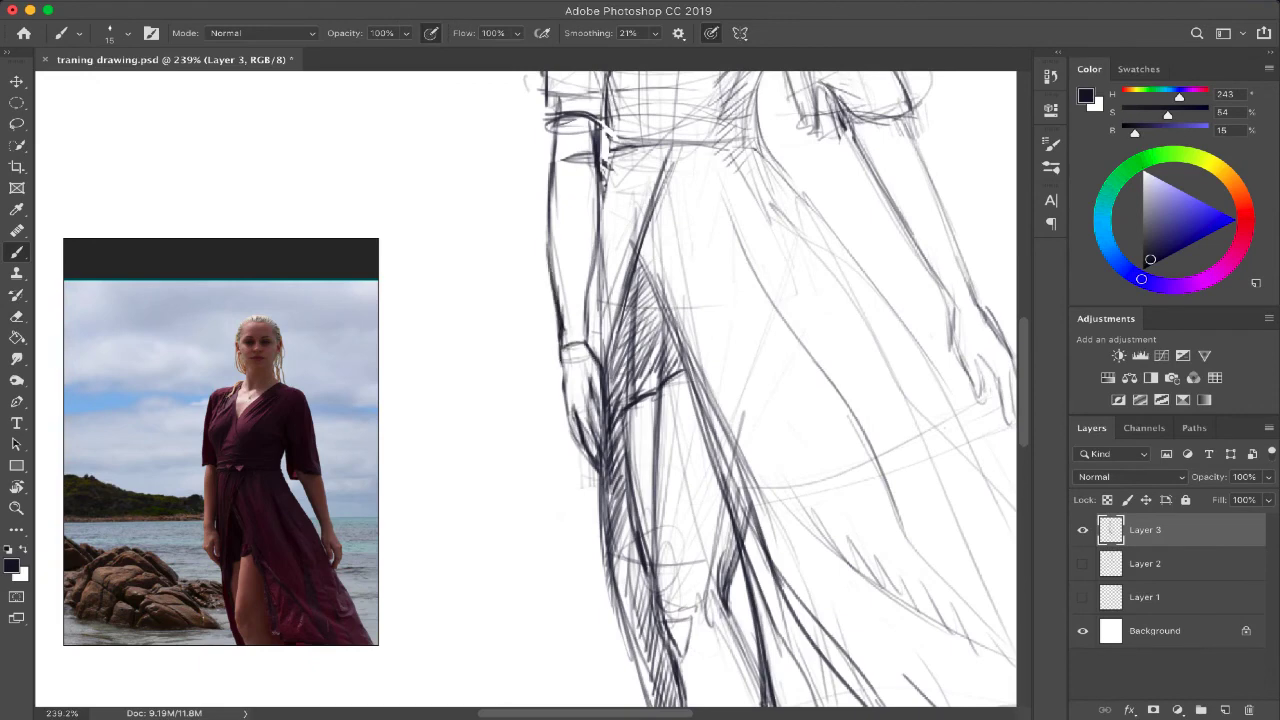
left_click_drag(550, 192, 550, 286)
left_click_drag(558, 348, 596, 470)
left_click_drag(572, 410, 590, 454)
left_click_drag(556, 342, 562, 380)
mouse_move(590, 376)
left_mouse_down()
mouse_move(598, 410)
mouse_move(576, 439)
left_mouse_up()
Darken the contours of the forearm and hand that hang over the flowing skirt
scroll(525, 389, "down", 2)
left_click_drag(792, 164, 882, 354)
left_click_drag(838, 162, 894, 314)
mouse_move(870, 246)
left_mouse_down()
mouse_move(920, 342)
mouse_move(924, 421)
left_mouse_up()
mouse_move(898, 356)
left_mouse_down()
mouse_move(920, 392)
mouse_move(905, 398)
left_mouse_up()
scroll(903, 386, "down", 5)
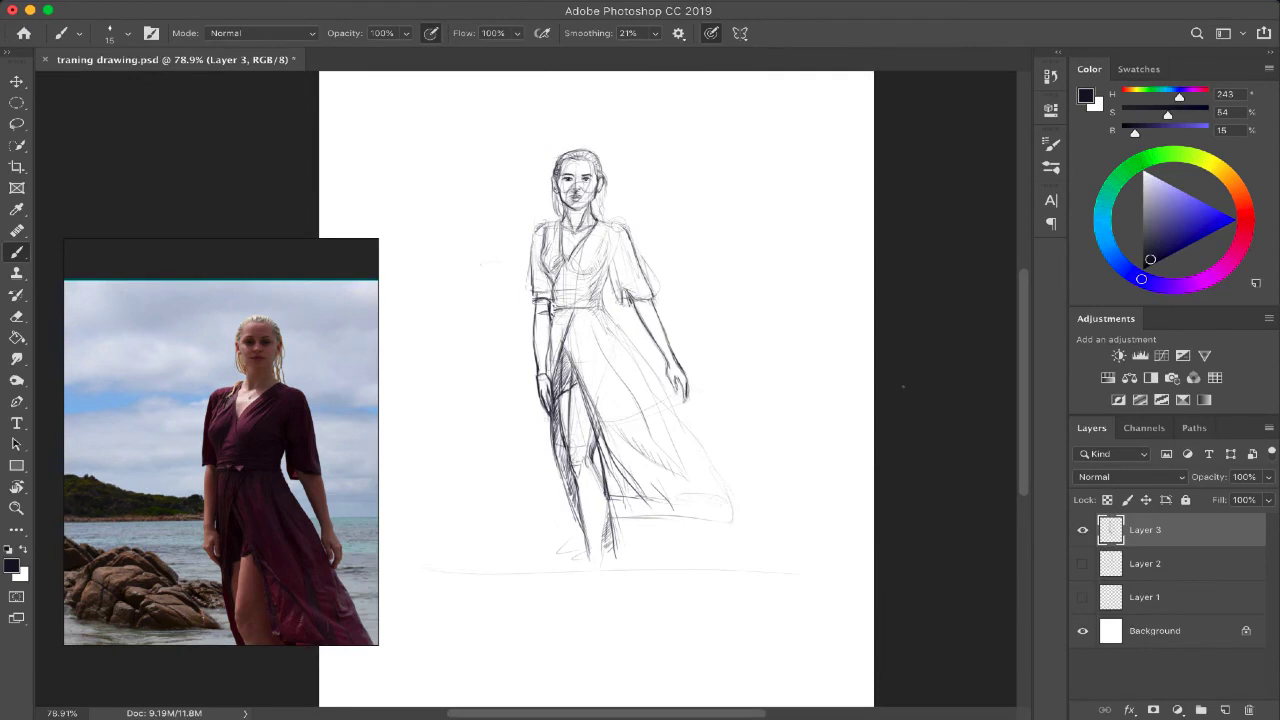